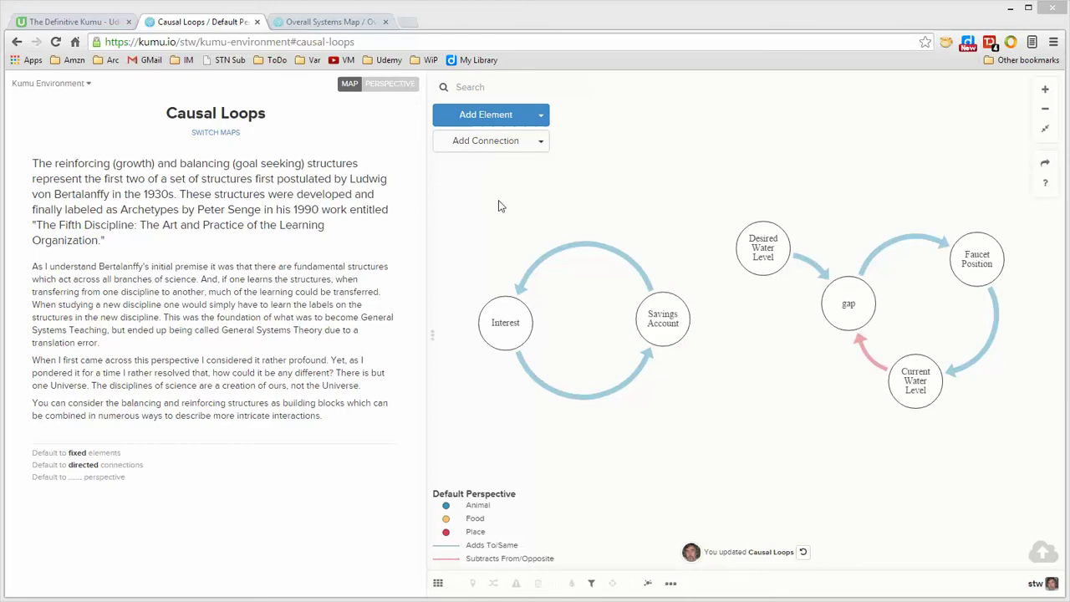
- Show the Default Perspective's decoration rules and scroll down the list
{"action": "left_click", "coordinate": [395, 86]}
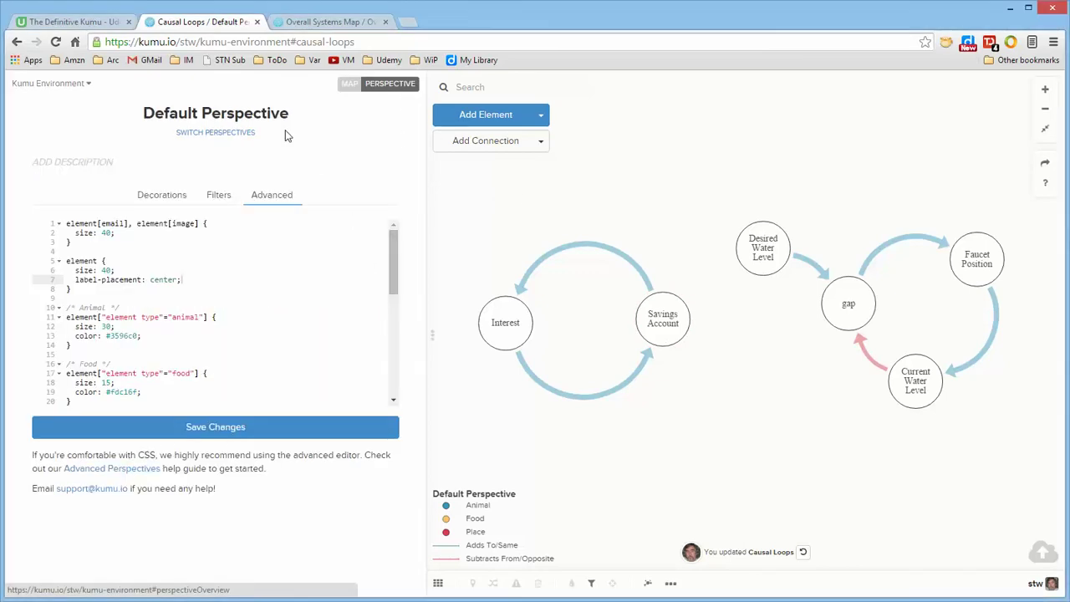
{"action": "left_click", "coordinate": [349, 84]}
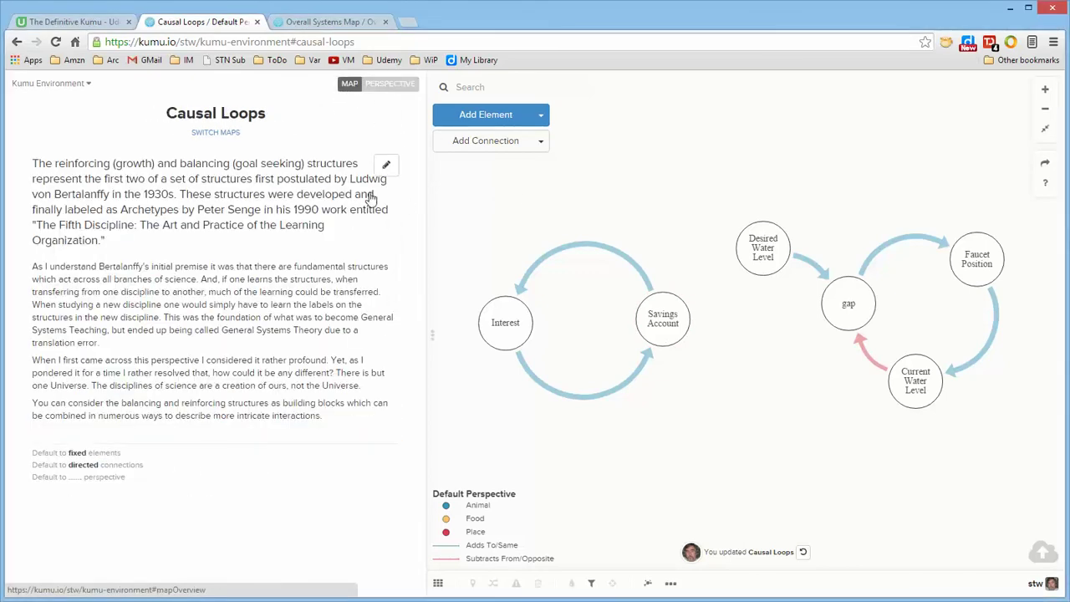
{"action": "left_click", "coordinate": [390, 84]}
{"action": "left_click", "coordinate": [160, 196]}
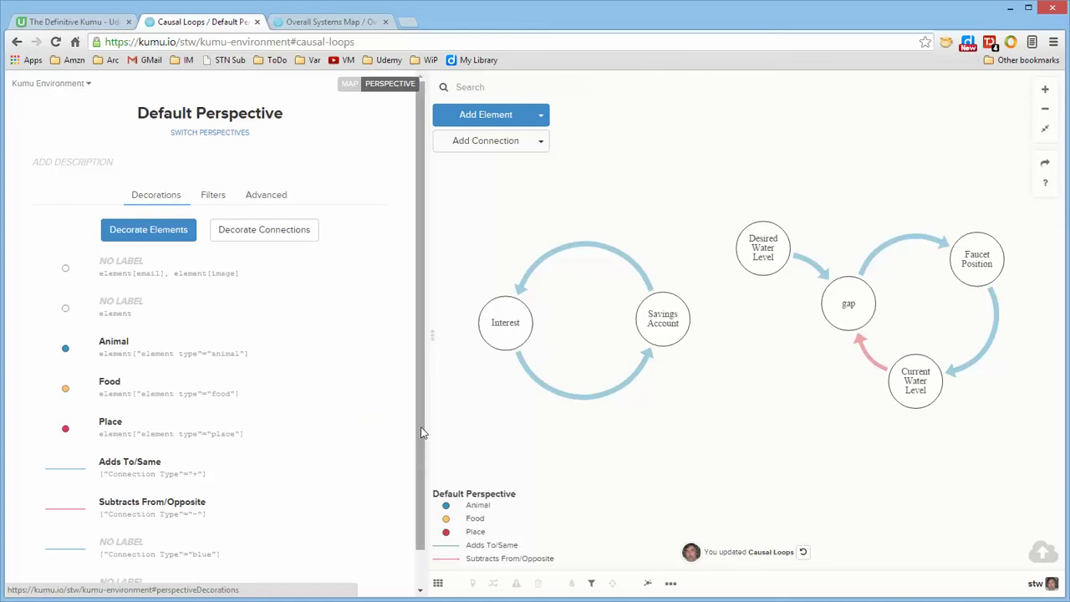
{"action": "left_click_drag", "start_coordinate": [421, 456], "coordinate": [420, 494]}
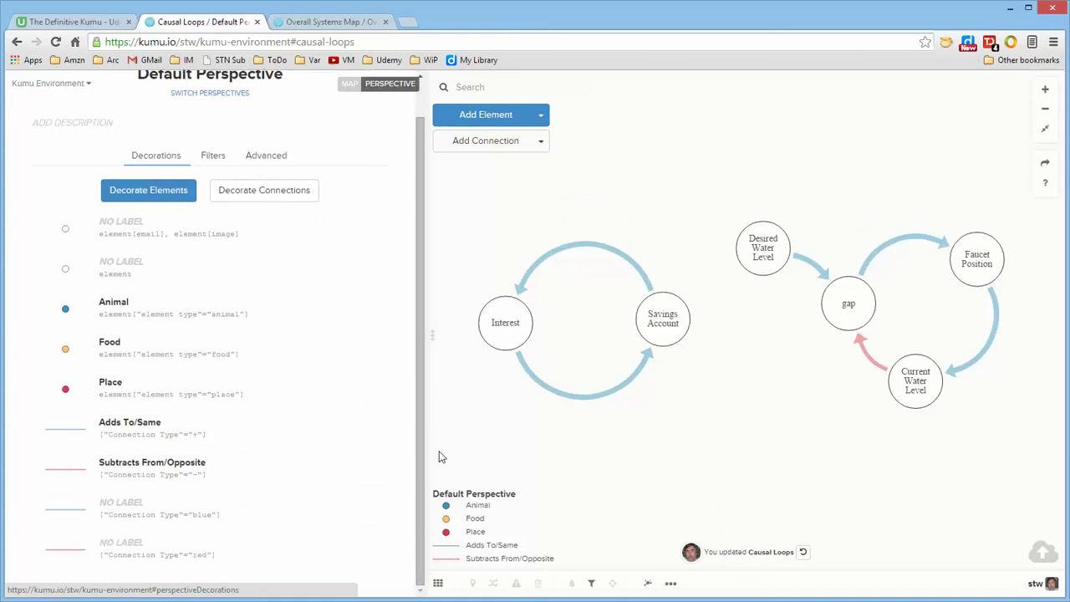
- Inspect the Savings Account–Interest and red Current Water Level–gap connections, then deselect them
{"action": "left_click", "coordinate": [587, 252]}
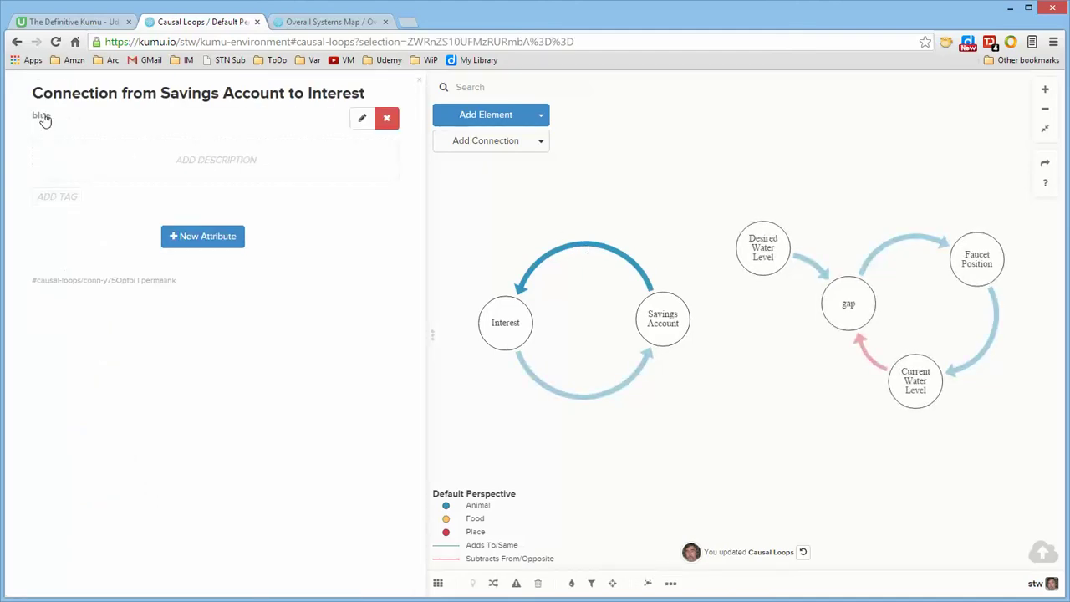
{"action": "left_click", "coordinate": [872, 358]}
{"action": "left_click", "coordinate": [454, 176]}
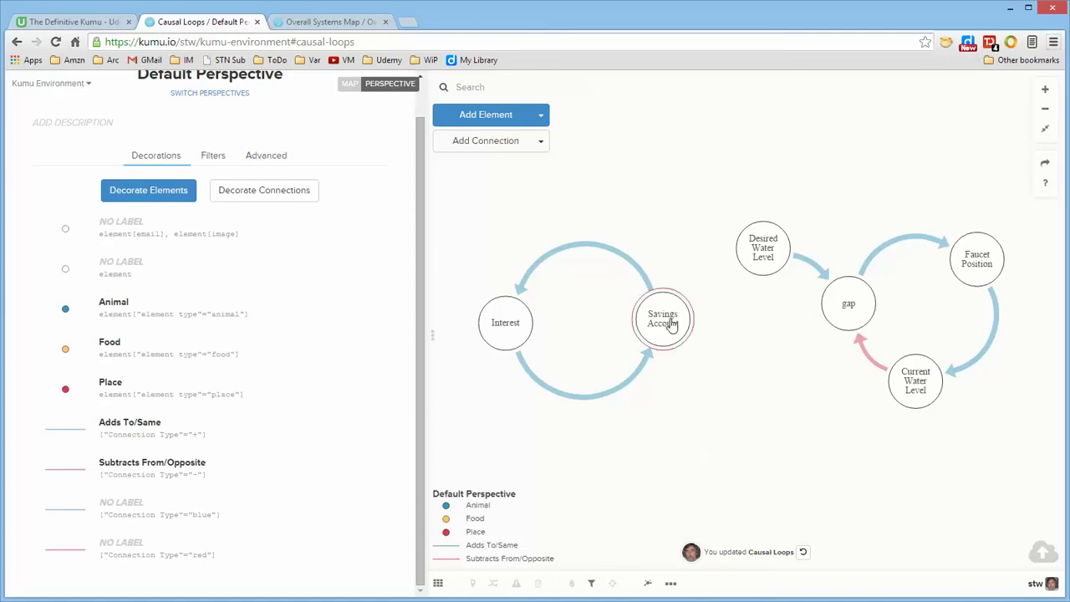
{"action": "left_click_drag", "start_coordinate": [672, 318], "coordinate": [763, 262]}
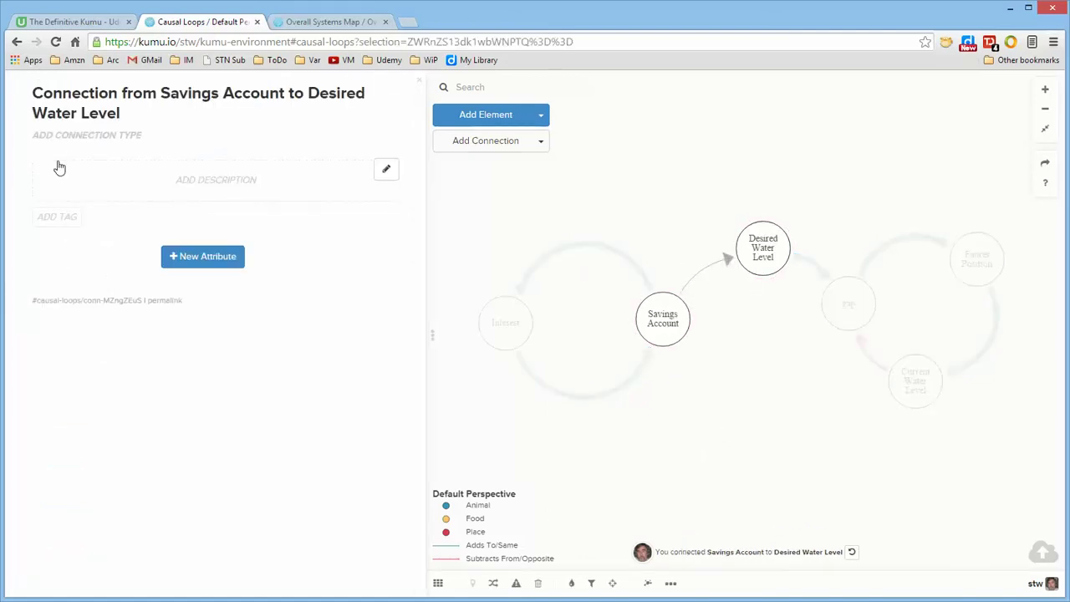
{"action": "left_click", "coordinate": [71, 136]}
{"action": "left_click", "coordinate": [38, 174]}
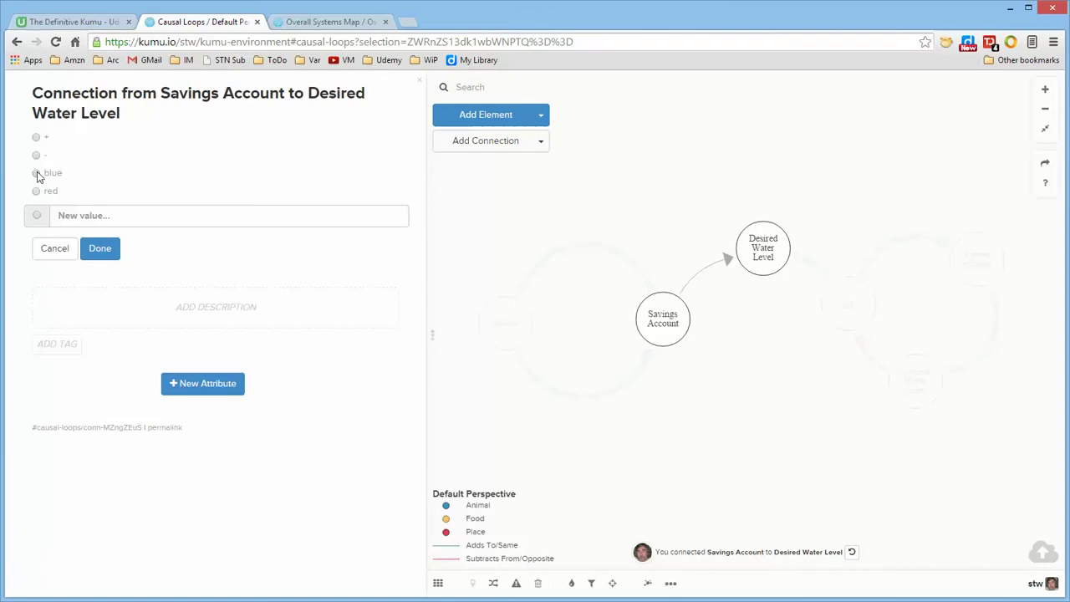
{"action": "left_click", "coordinate": [117, 252]}
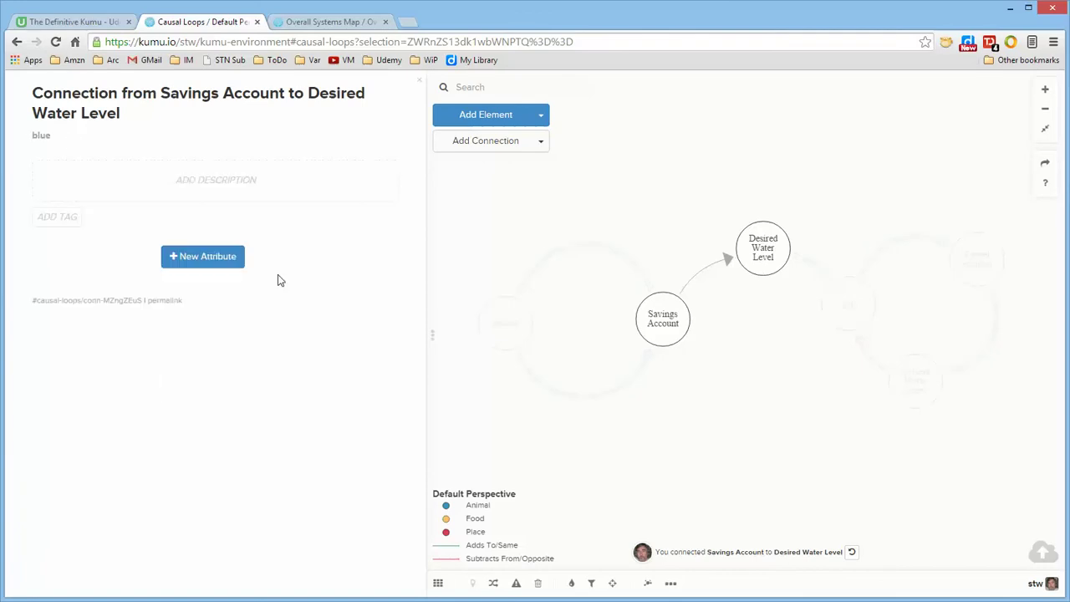
{"action": "left_click", "coordinate": [672, 497]}
{"action": "left_click", "coordinate": [701, 281]}
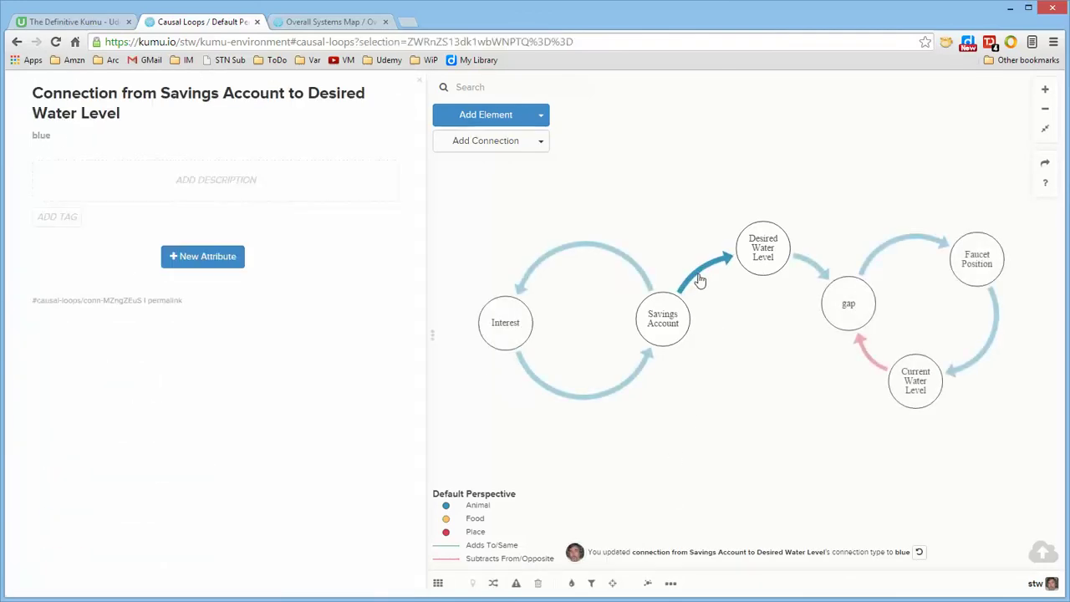
{"action": "key", "text": "Delete"}
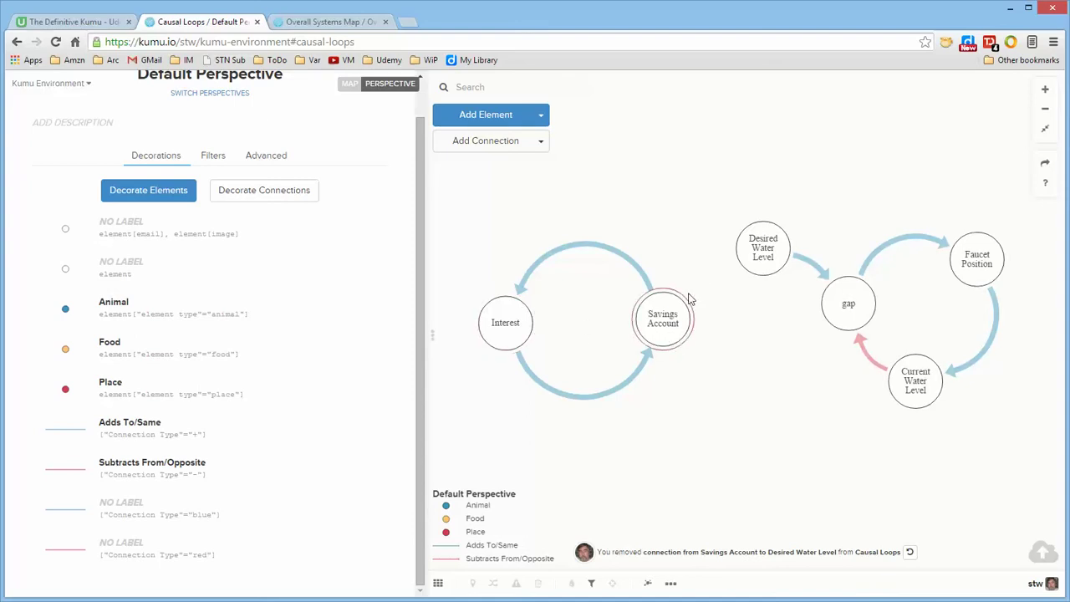
- View the Default Perspective's CSS in the Advanced editor and scroll through the full-code overlay
{"action": "left_click", "coordinate": [269, 157]}
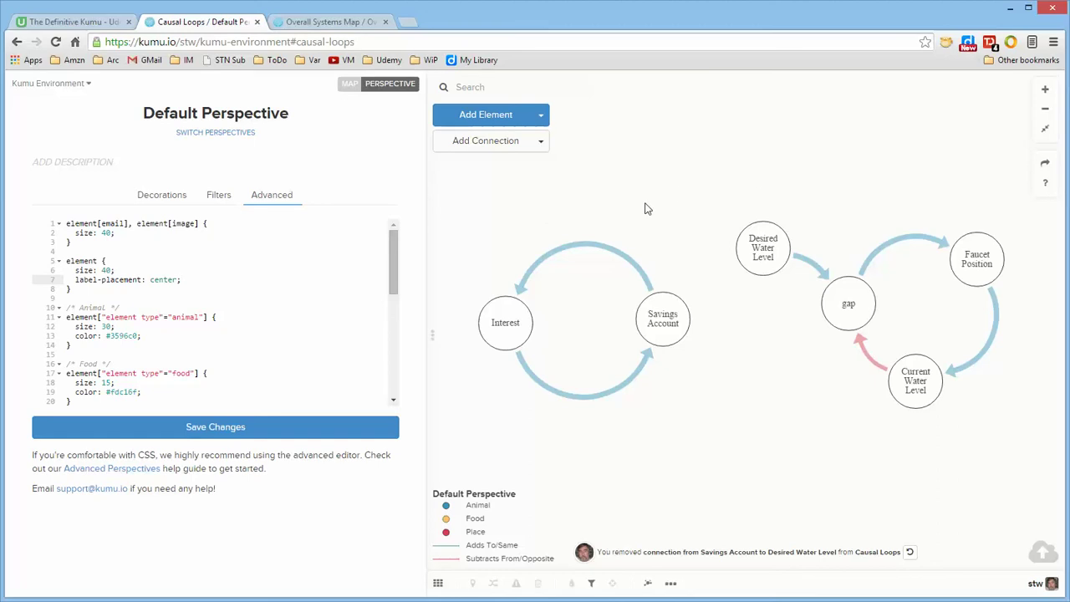
{"action": "left_click", "coordinate": [350, 84]}
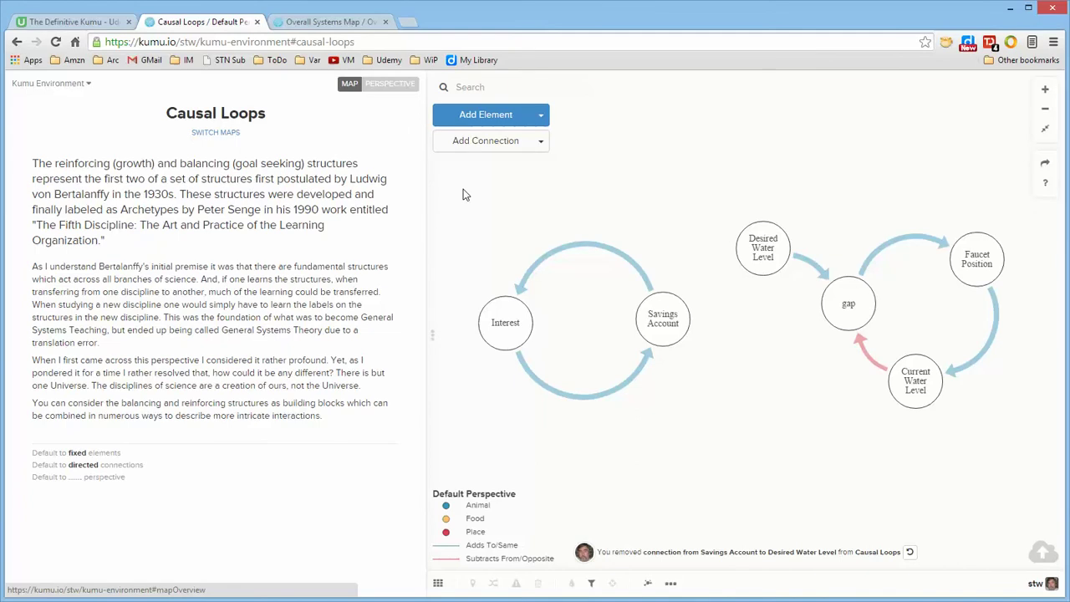
{"action": "key", "text": "c"}
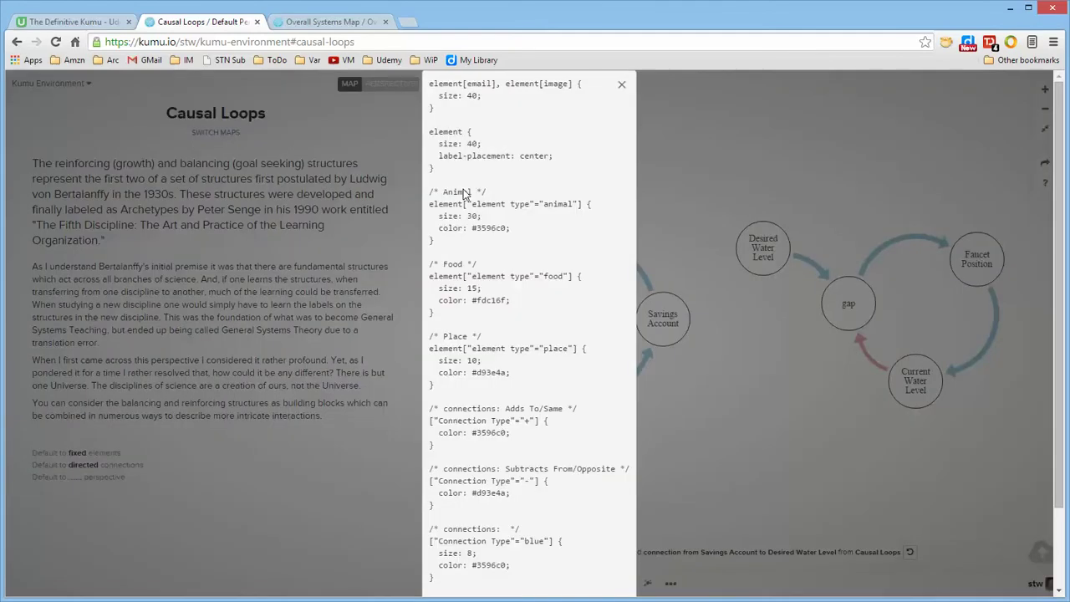
{"action": "scroll", "coordinate": [533, 245], "scroll_direction": "down", "scroll_amount": 3}
{"action": "scroll", "coordinate": [533, 249], "scroll_direction": "up", "scroll_amount": 2}
{"action": "scroll", "coordinate": [531, 250], "scroll_direction": "down", "scroll_amount": 2}
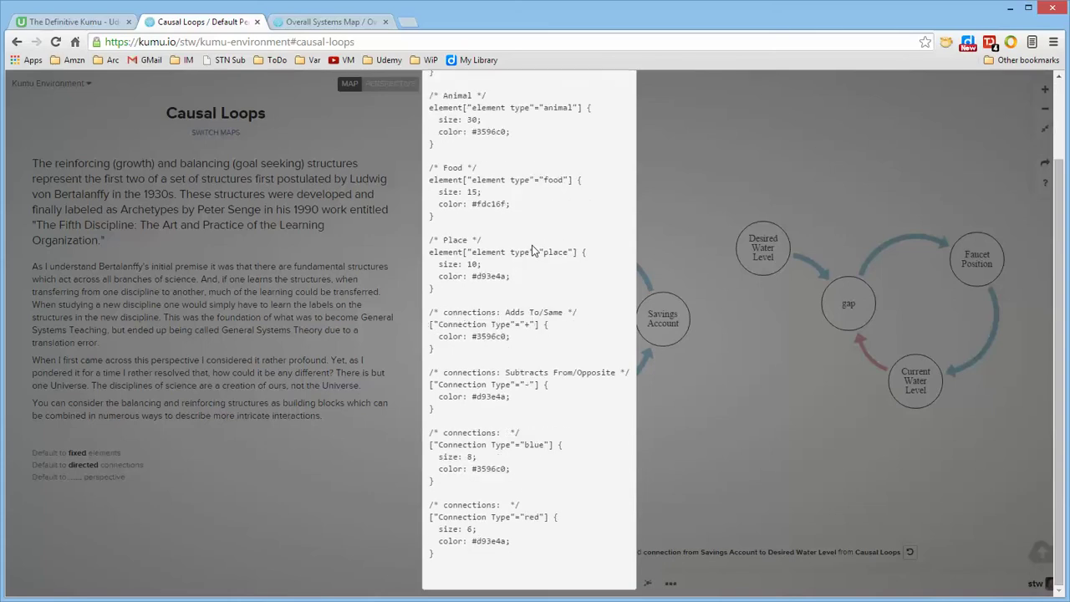
{"action": "scroll", "coordinate": [532, 250], "scroll_direction": "up", "scroll_amount": 2}
{"action": "scroll", "coordinate": [529, 250], "scroll_direction": "down", "scroll_amount": 2}
- Close the code overlay and show the Overall Systems Map's perspective CSS with its tag-based styles
{"action": "left_click", "coordinate": [713, 401]}
{"action": "left_click", "coordinate": [345, 22]}
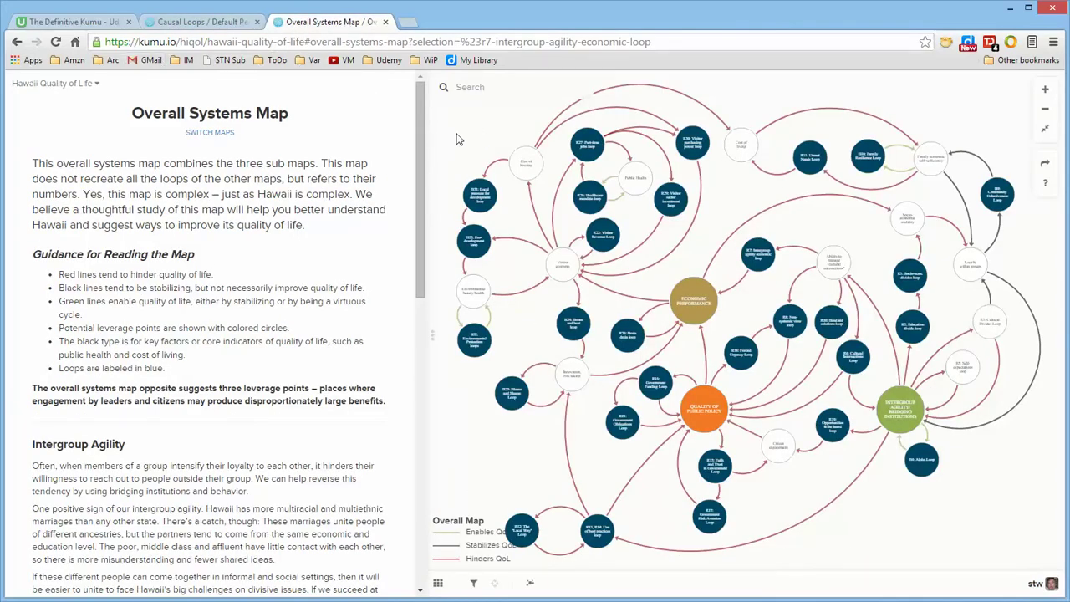
{"action": "key", "text": "ctrl+."}
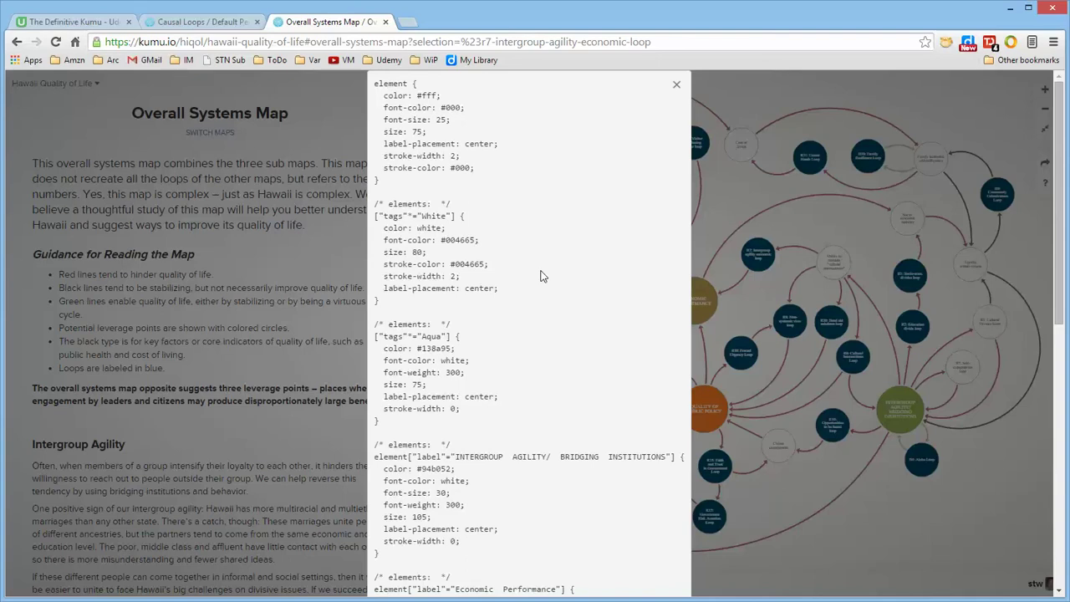
- Close the CSS overlay and open the Kumu help website
{"action": "left_click", "coordinate": [744, 198]}
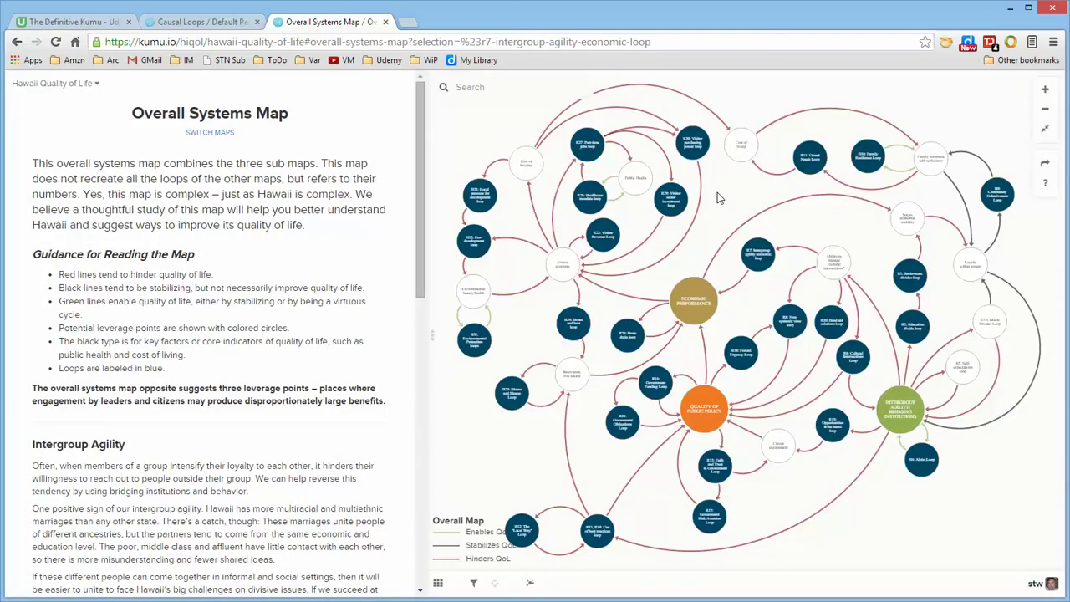
{"action": "left_click", "coordinate": [1045, 182]}
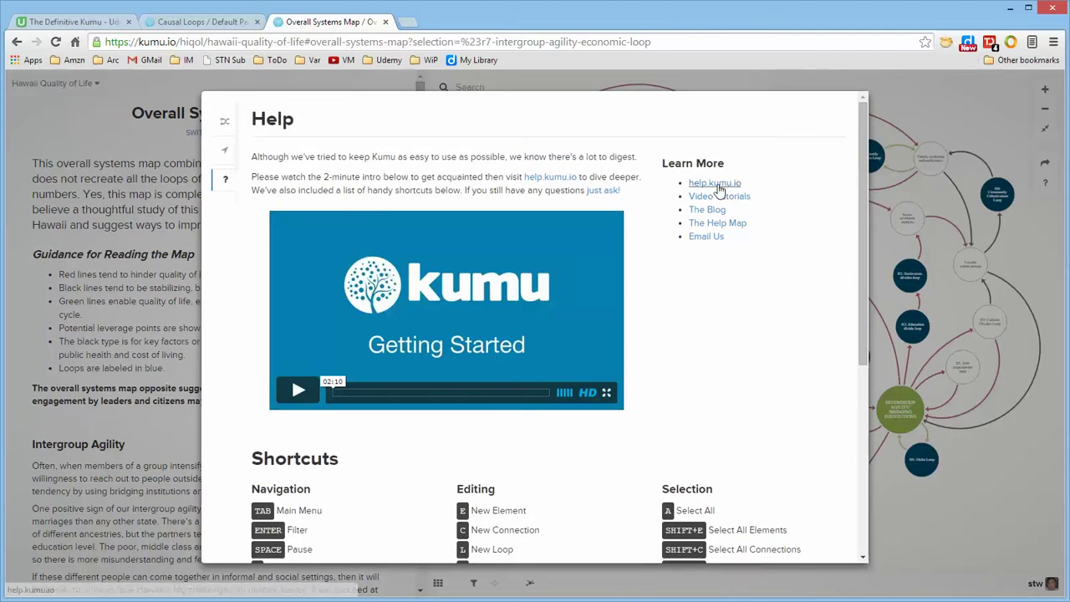
{"action": "left_click", "coordinate": [716, 184]}
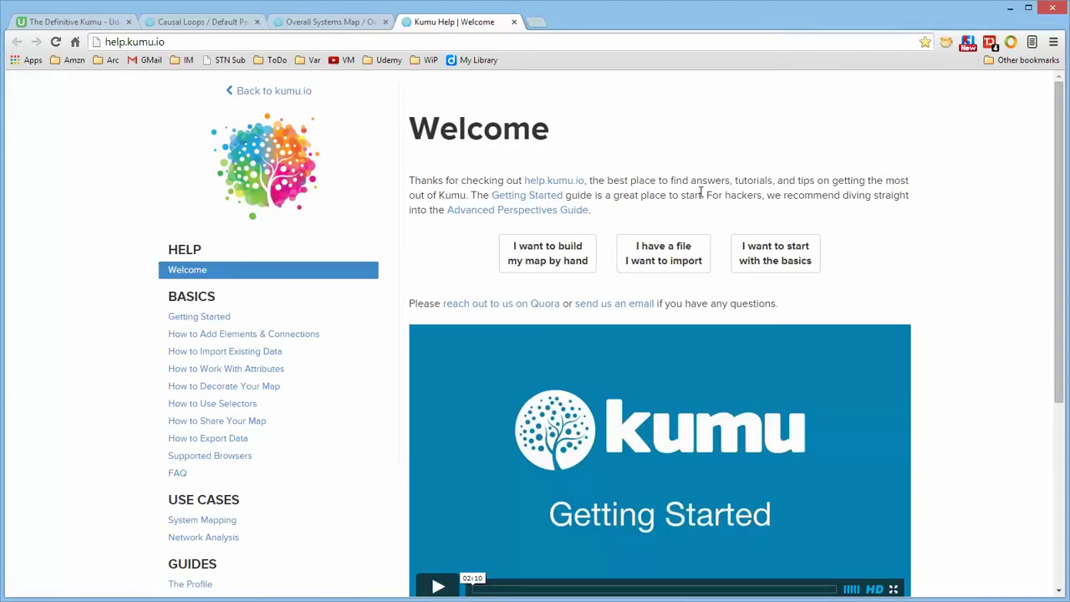
{"action": "scroll", "coordinate": [923, 253], "scroll_direction": "down", "scroll_amount": 4}
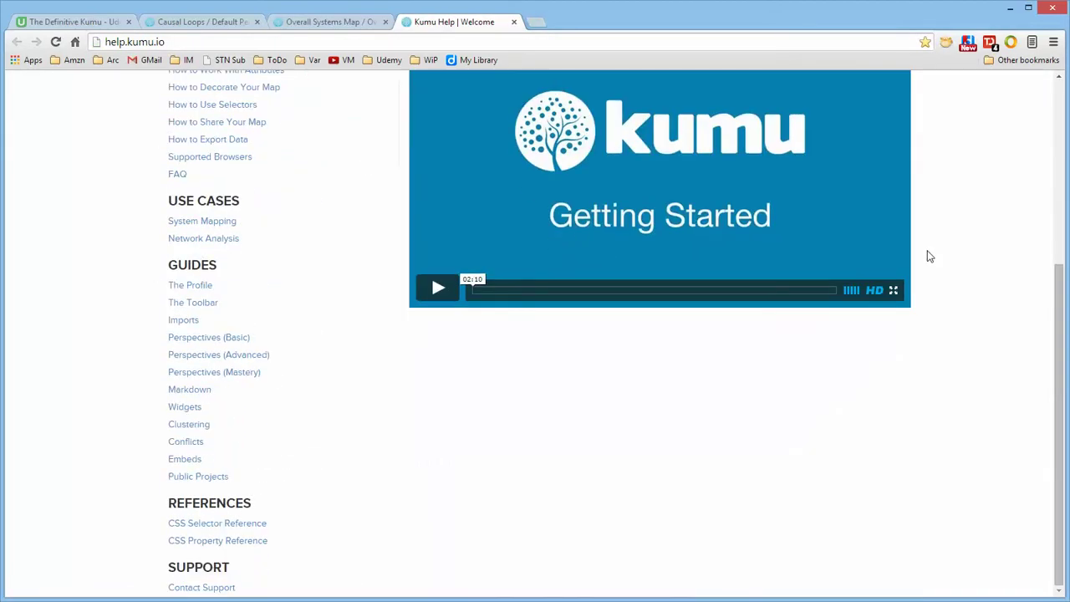
{"action": "scroll", "coordinate": [919, 245], "scroll_direction": "up", "scroll_amount": 4}
{"action": "scroll", "coordinate": [926, 241], "scroll_direction": "down", "scroll_amount": 4}
- Browse the CSS Property Reference table, then go back to the Causal Loops map
{"action": "left_click", "coordinate": [221, 541]}
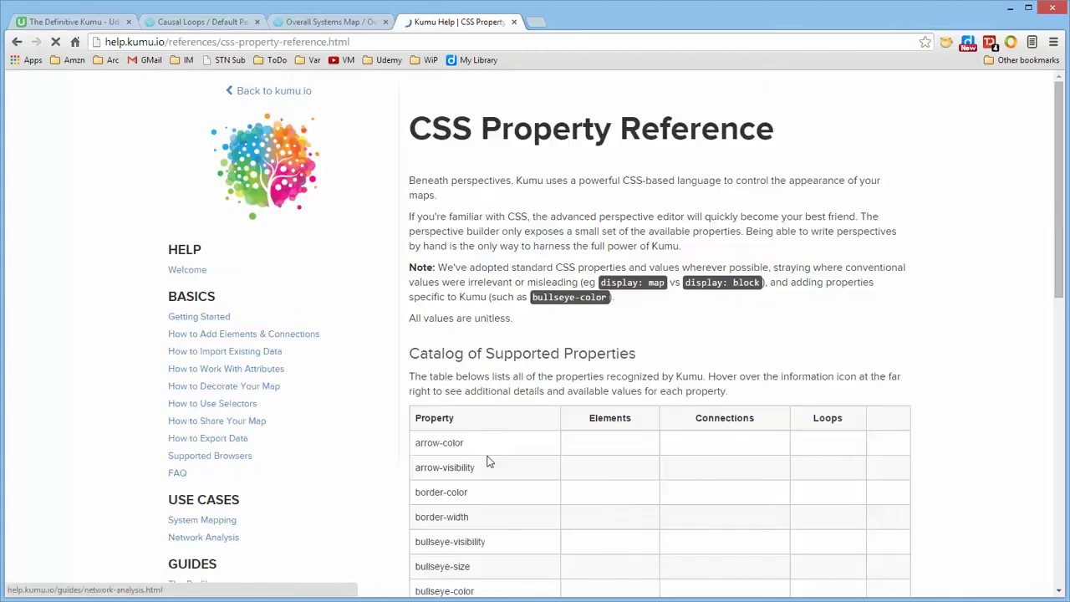
{"action": "scroll", "coordinate": [964, 318], "scroll_direction": "down", "scroll_amount": 4}
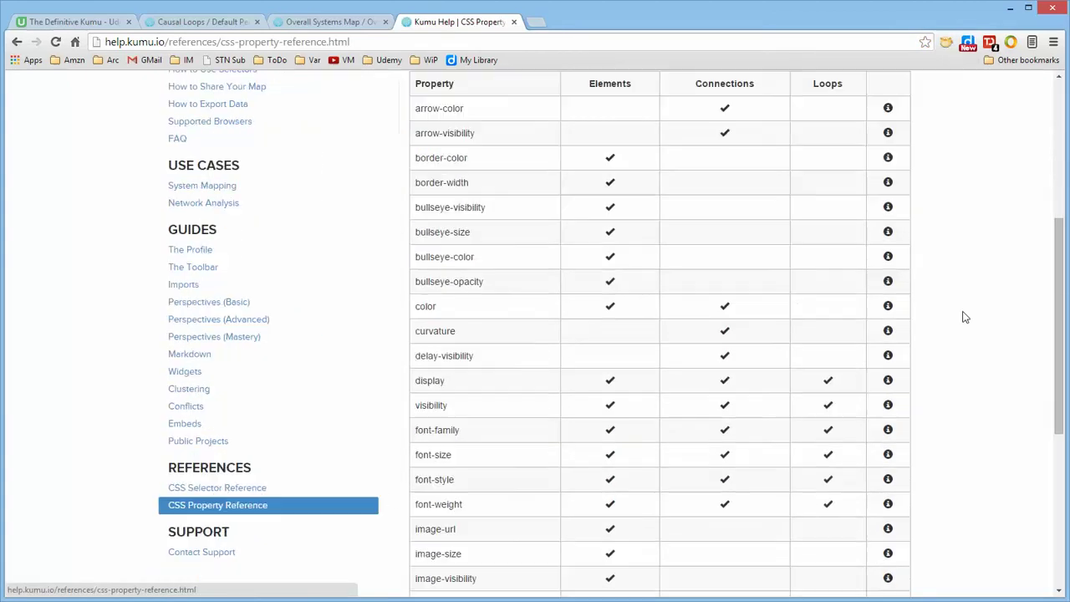
{"action": "scroll", "coordinate": [964, 317], "scroll_direction": "down", "scroll_amount": 4}
{"action": "scroll", "coordinate": [964, 317], "scroll_direction": "up", "scroll_amount": 6}
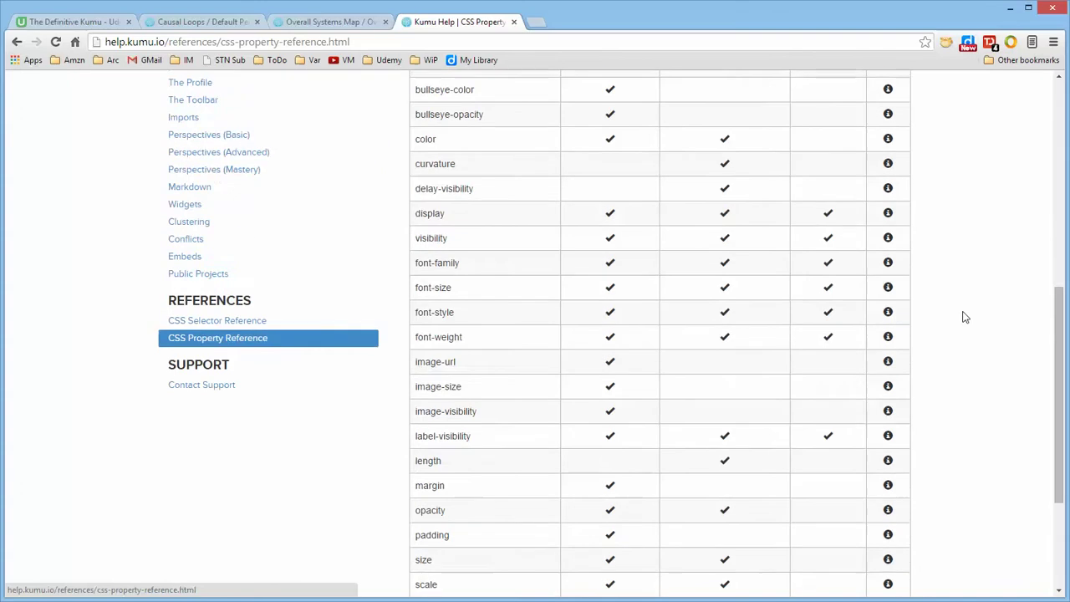
{"action": "scroll", "coordinate": [964, 316], "scroll_direction": "down", "scroll_amount": 4}
{"action": "scroll", "coordinate": [964, 317], "scroll_direction": "down", "scroll_amount": 2}
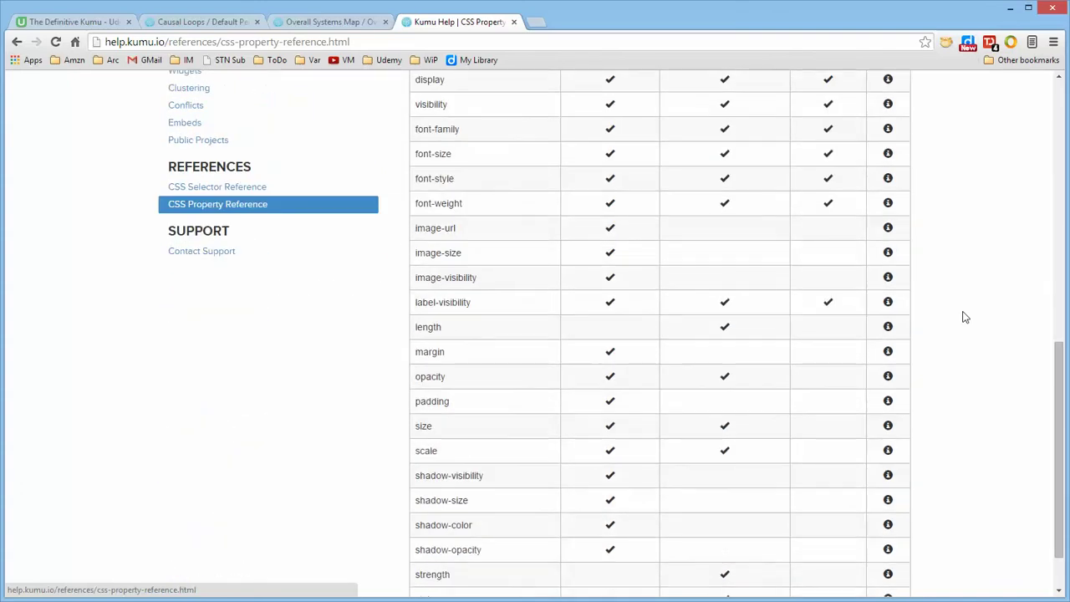
{"action": "scroll", "coordinate": [964, 317], "scroll_direction": "up", "scroll_amount": 3}
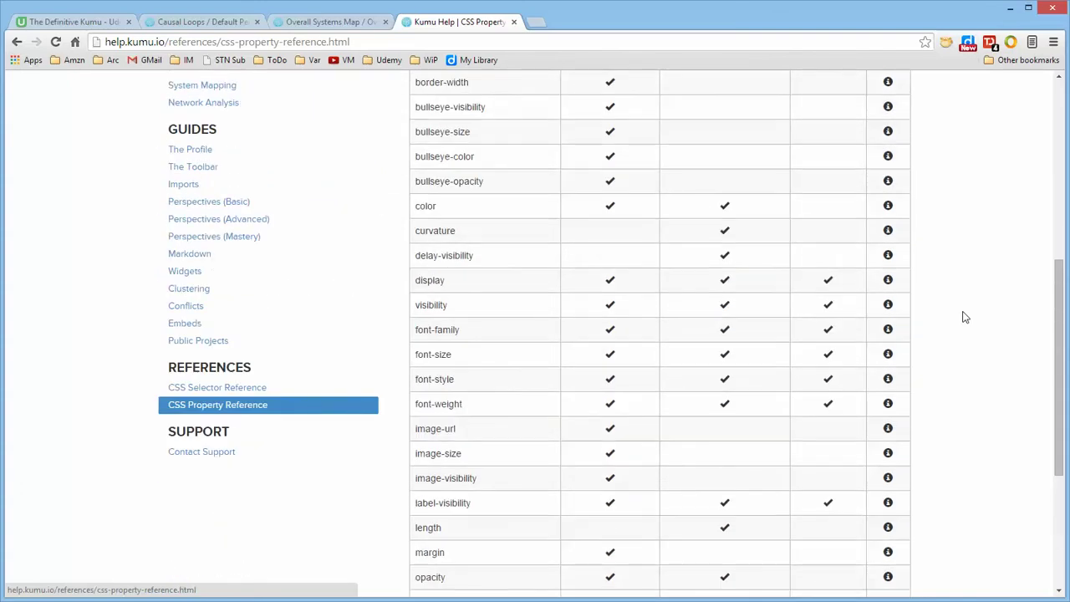
{"action": "scroll", "coordinate": [964, 317], "scroll_direction": "up", "scroll_amount": 1}
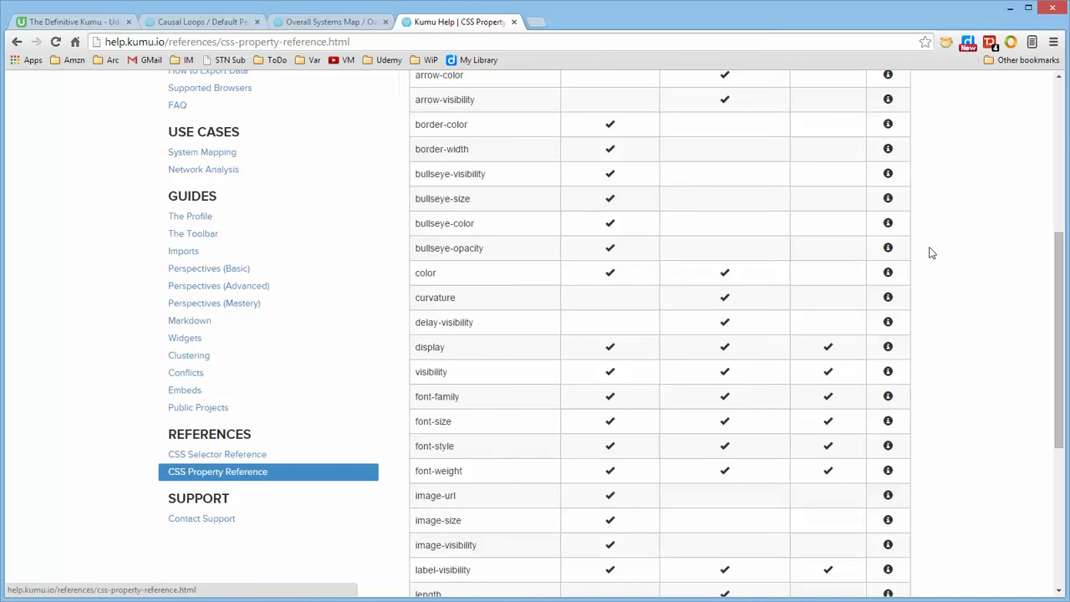
{"action": "scroll", "coordinate": [928, 252], "scroll_direction": "up", "scroll_amount": 3}
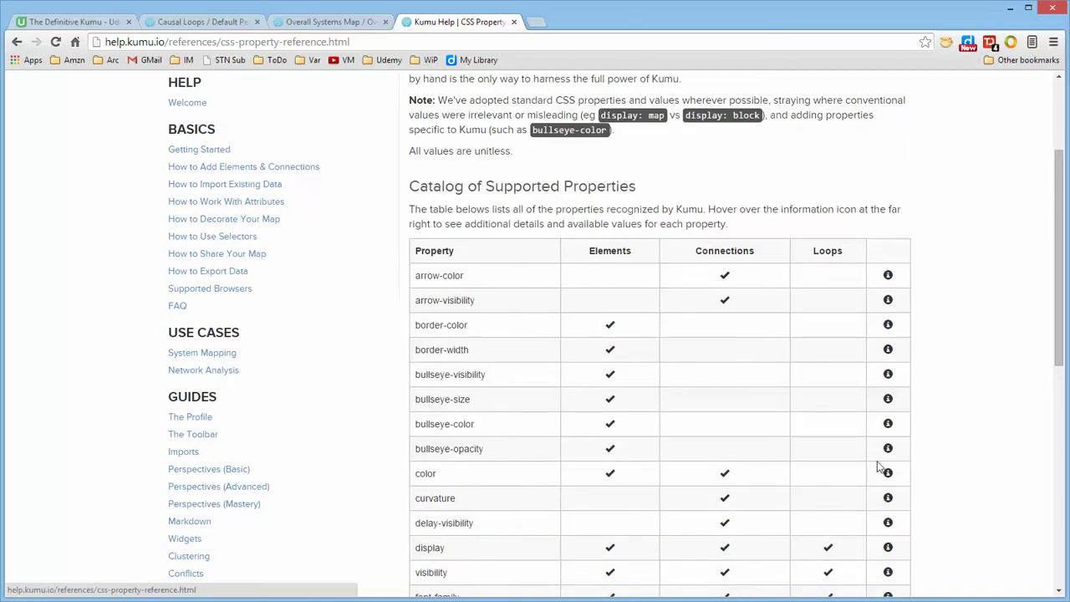
{"action": "mouse_move", "coordinate": [889, 475]}
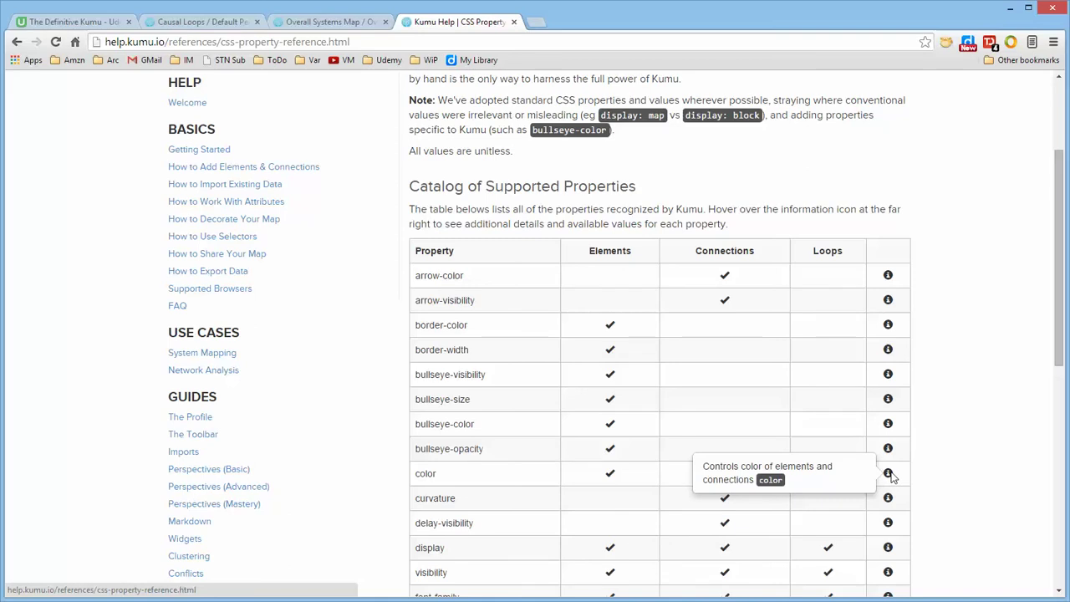
{"action": "mouse_move", "coordinate": [888, 452]}
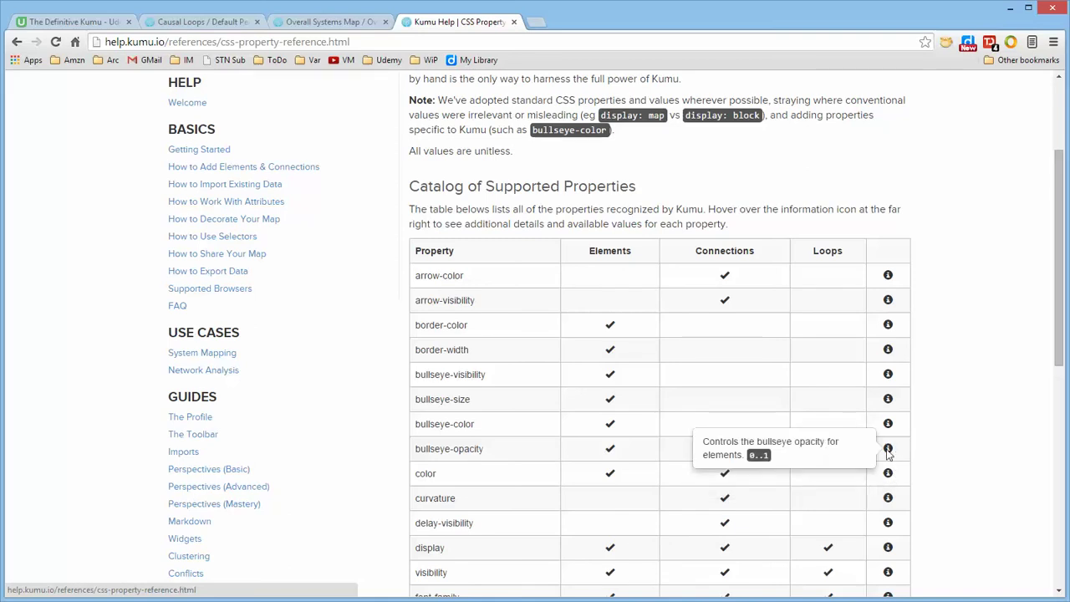
{"action": "mouse_move", "coordinate": [889, 424]}
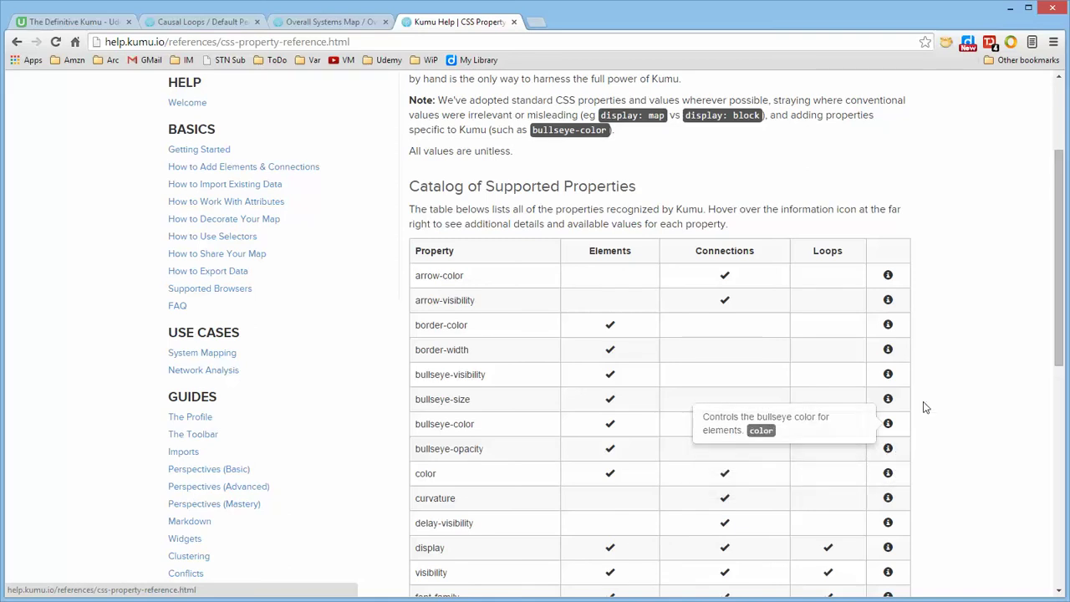
{"action": "scroll", "coordinate": [928, 404], "scroll_direction": "up", "scroll_amount": 2}
{"action": "left_click", "coordinate": [195, 22]}
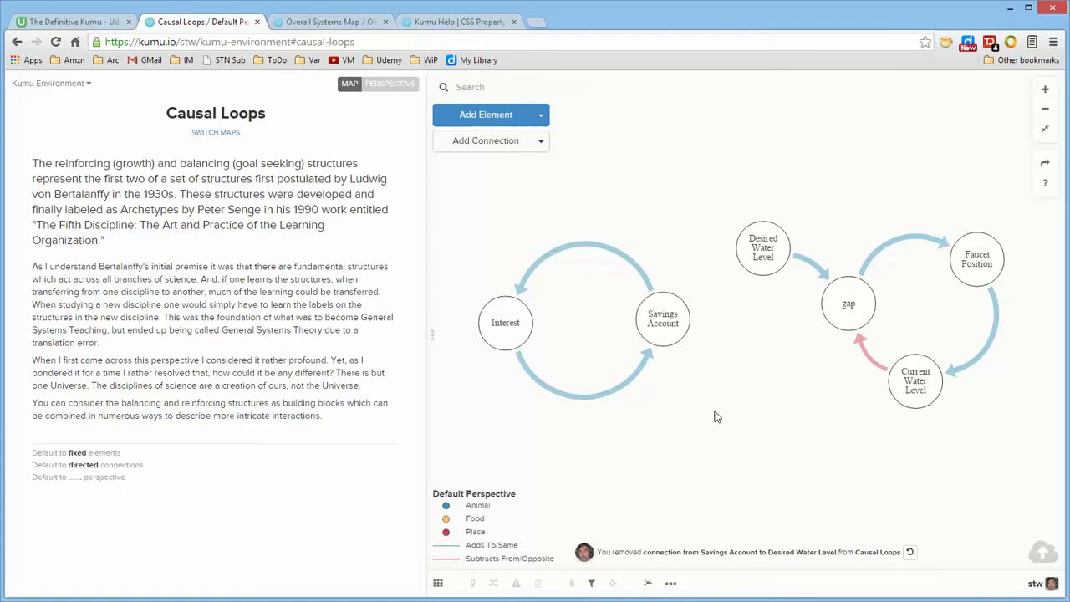
- Create a loop named R1 Growth from the Savings Account–Interest connections and select it
{"action": "left_click", "coordinate": [588, 251]}
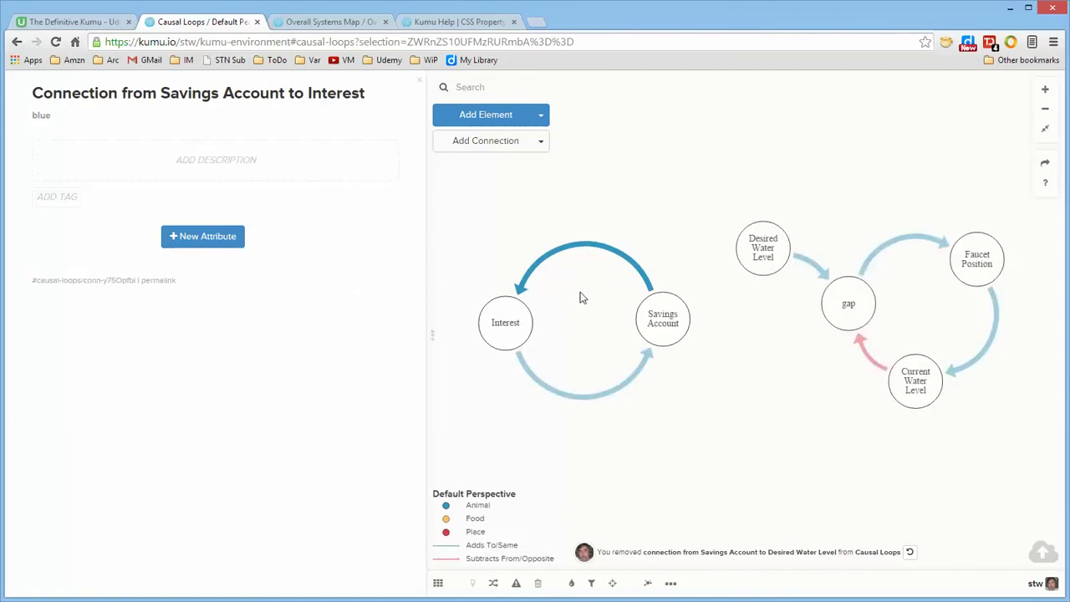
{"action": "left_click", "coordinate": [590, 398], "text": "shift"}
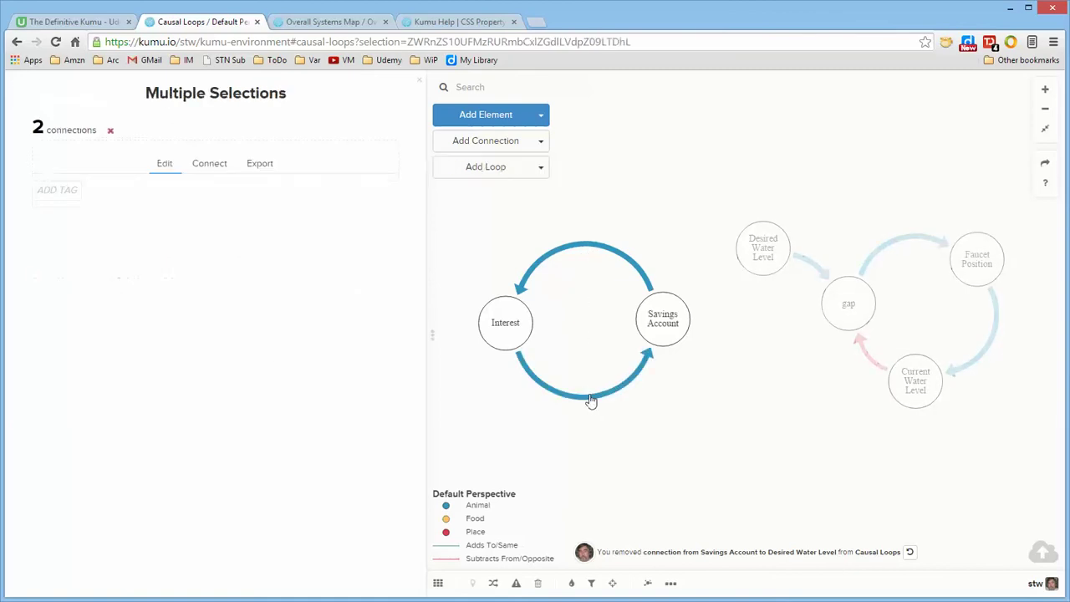
{"action": "left_click", "coordinate": [490, 170]}
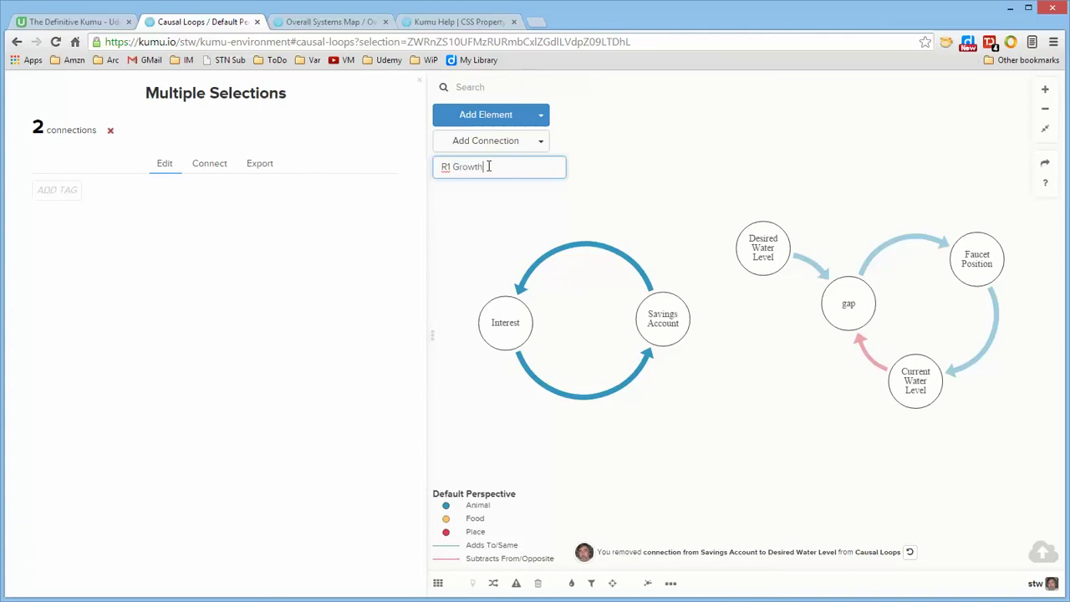
{"action": "key", "text": "Return"}
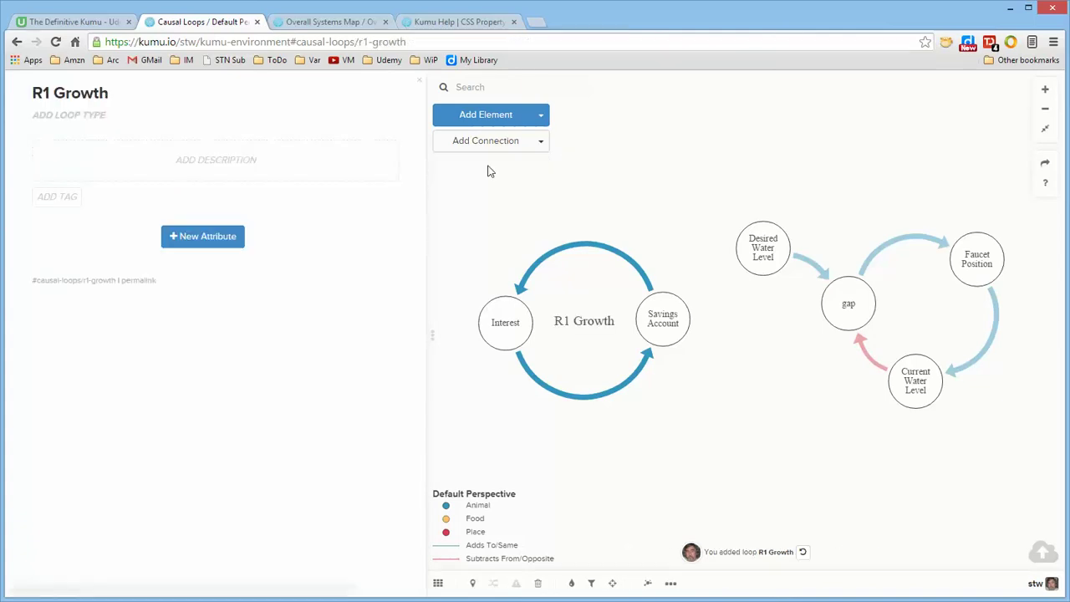
{"action": "left_click", "coordinate": [587, 326]}
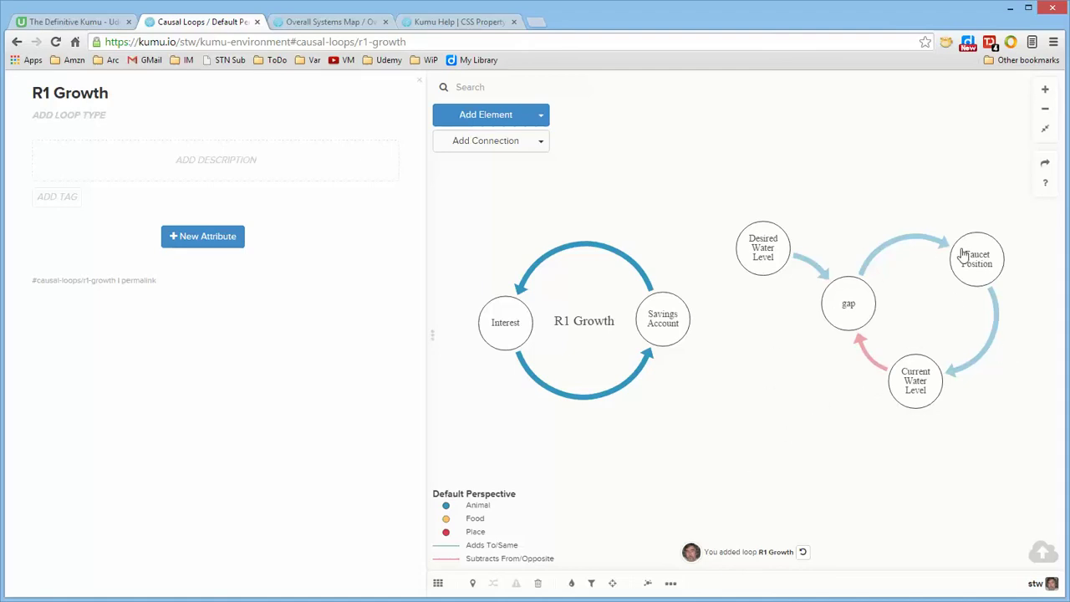
- Create loop B2 Balancing from the four water-level connections through gap, Faucet Position and Current Water Level
{"action": "left_click", "coordinate": [809, 264]}
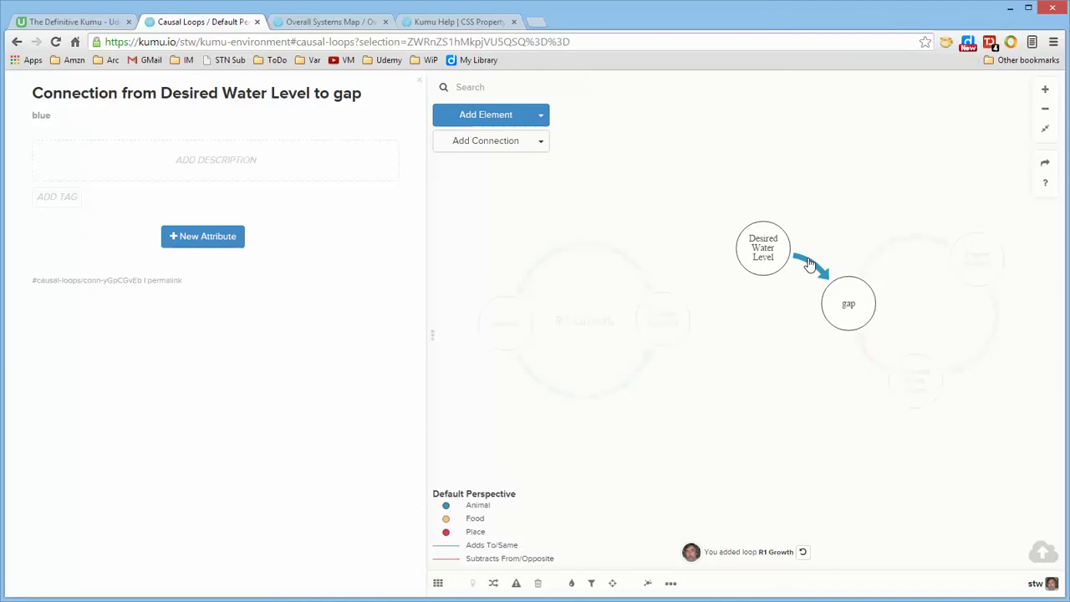
{"action": "left_click", "coordinate": [900, 241], "text": "shift"}
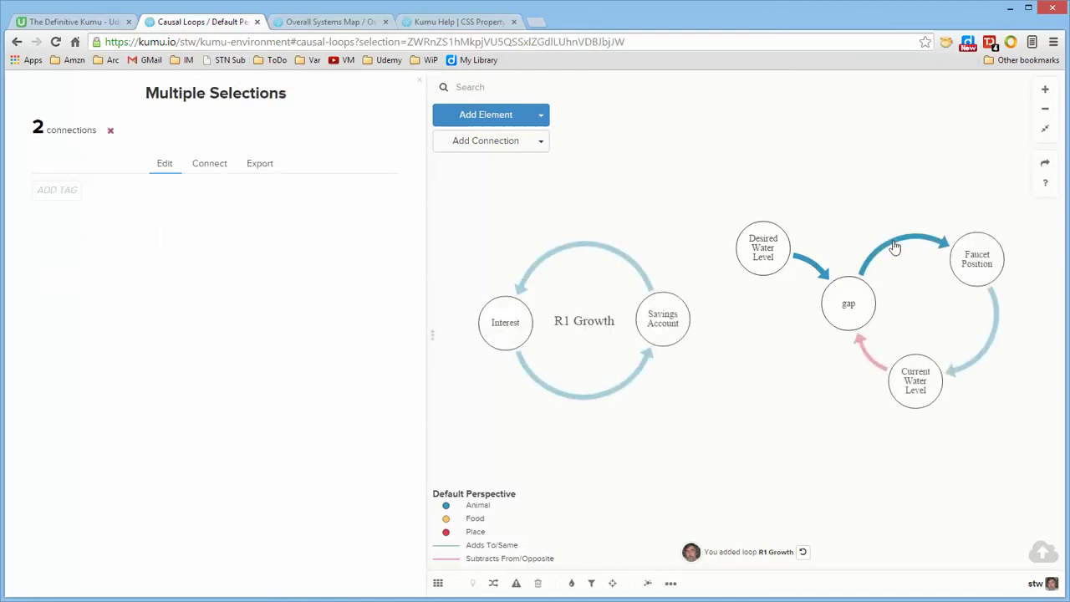
{"action": "left_click", "coordinate": [995, 333], "text": "shift"}
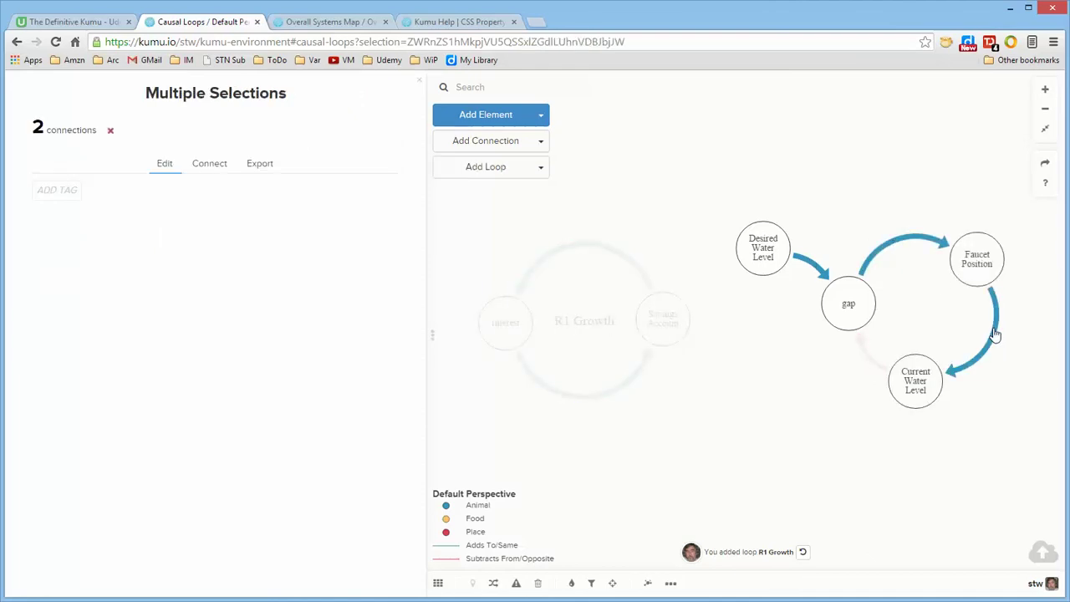
{"action": "left_click", "coordinate": [867, 365], "text": "shift"}
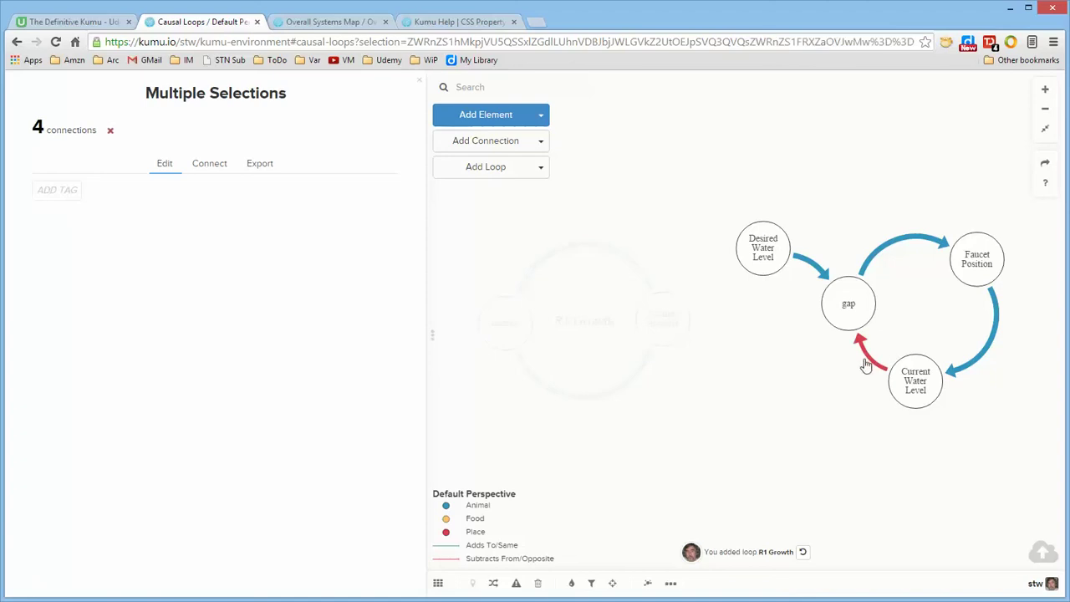
{"action": "left_click", "coordinate": [476, 171]}
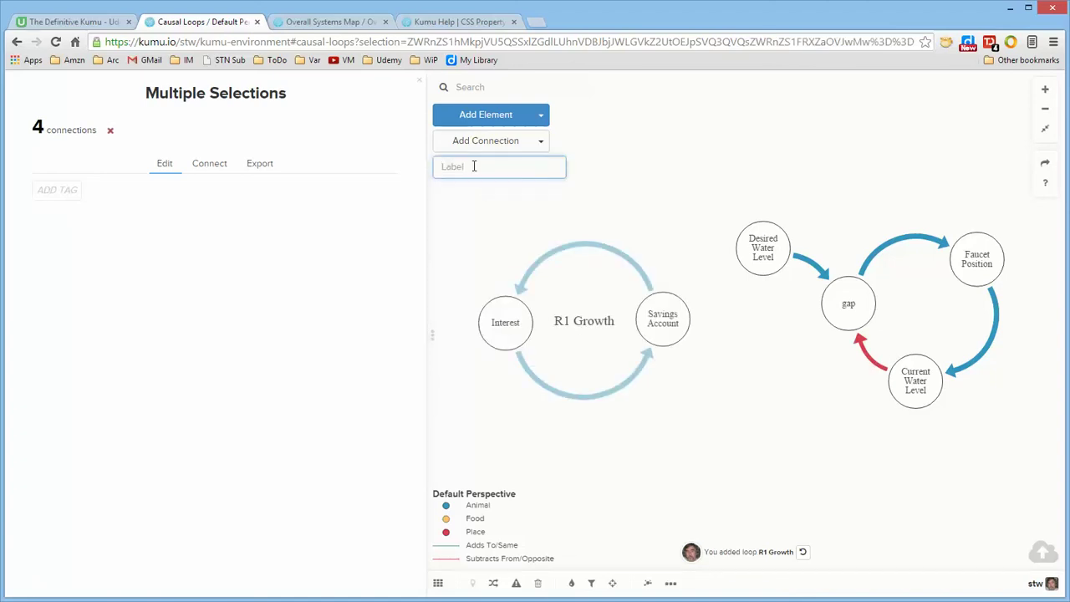
{"action": "type", "text": "B2 Balancing"}
{"action": "key", "text": "Return"}
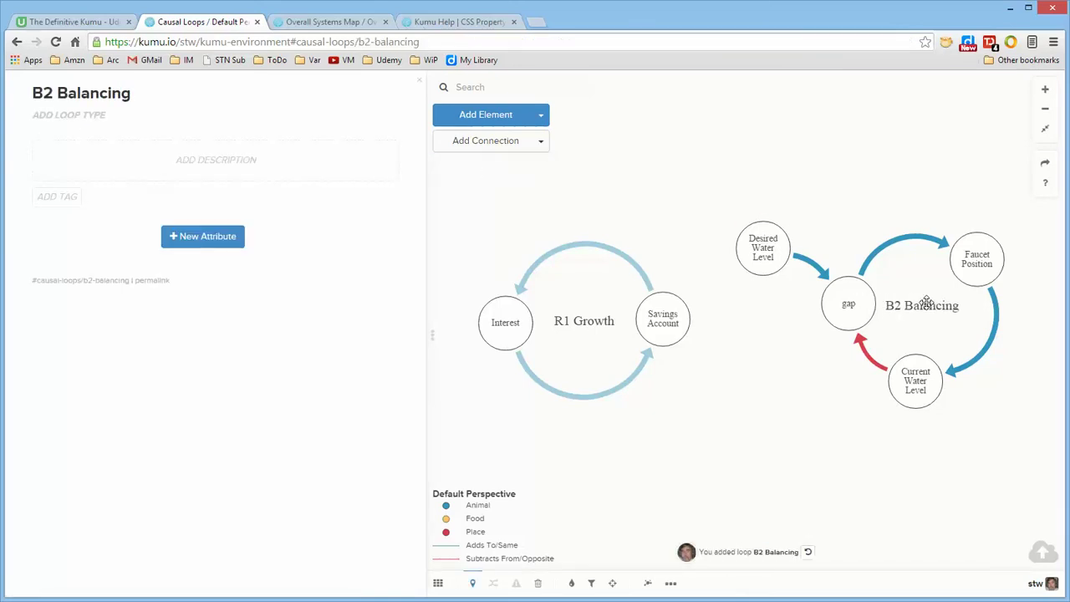
{"action": "left_click", "coordinate": [836, 429]}
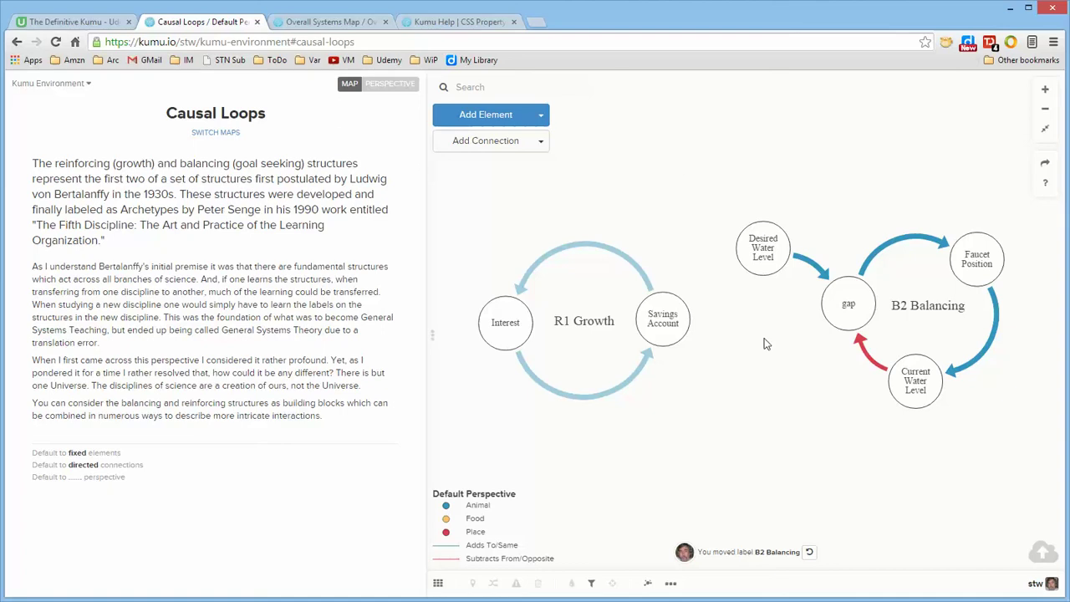
- On the Overall Systems Map, move to the B9 and B10 loops and open B9 Community Cohesiveness Loop
{"action": "left_click", "coordinate": [324, 21]}
{"action": "left_click", "coordinate": [966, 118]}
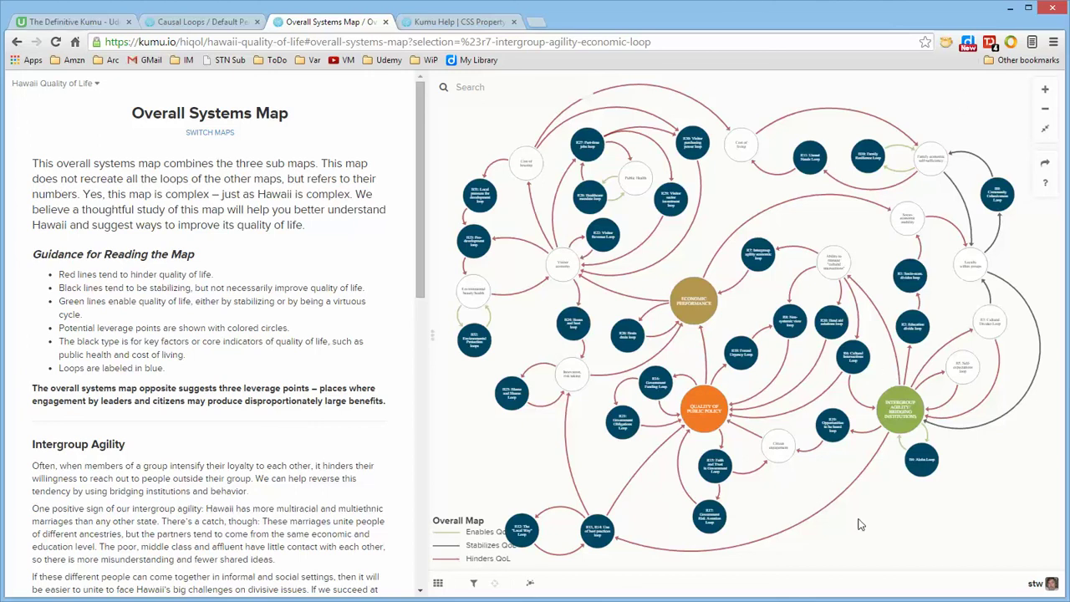
{"action": "scroll", "coordinate": [862, 524], "scroll_direction": "up", "scroll_amount": 5}
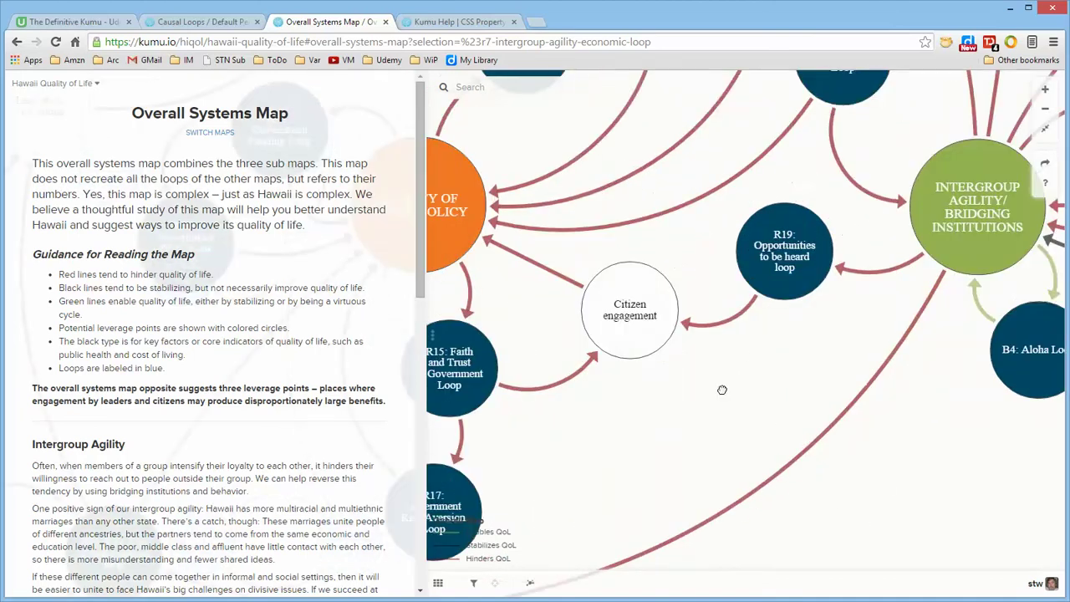
{"action": "left_click_drag", "start_coordinate": [593, 128], "coordinate": [685, 329]}
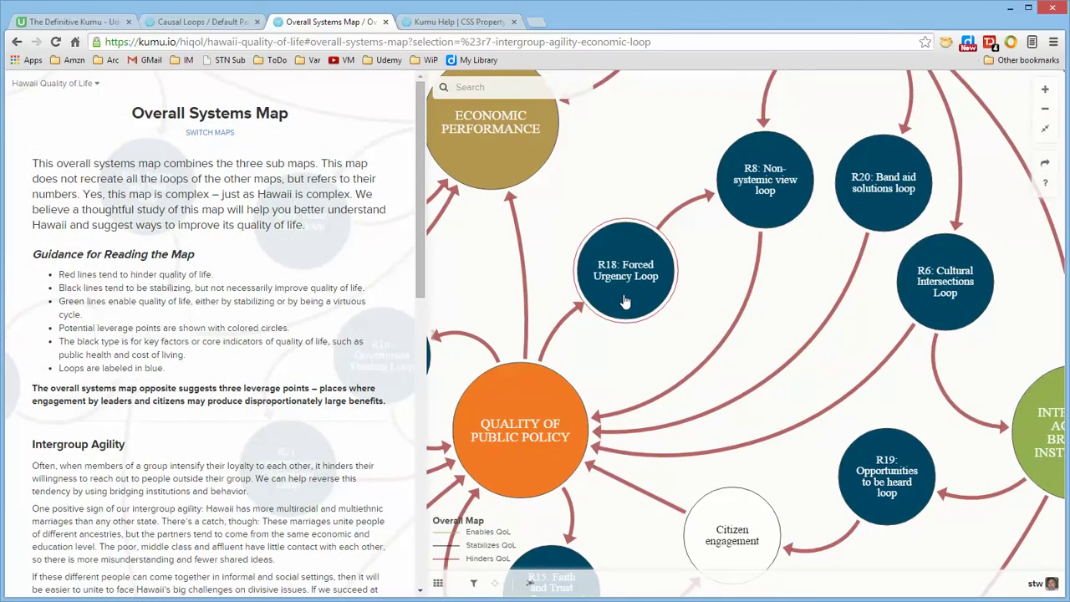
{"action": "left_click_drag", "start_coordinate": [717, 285], "coordinate": [663, 332]}
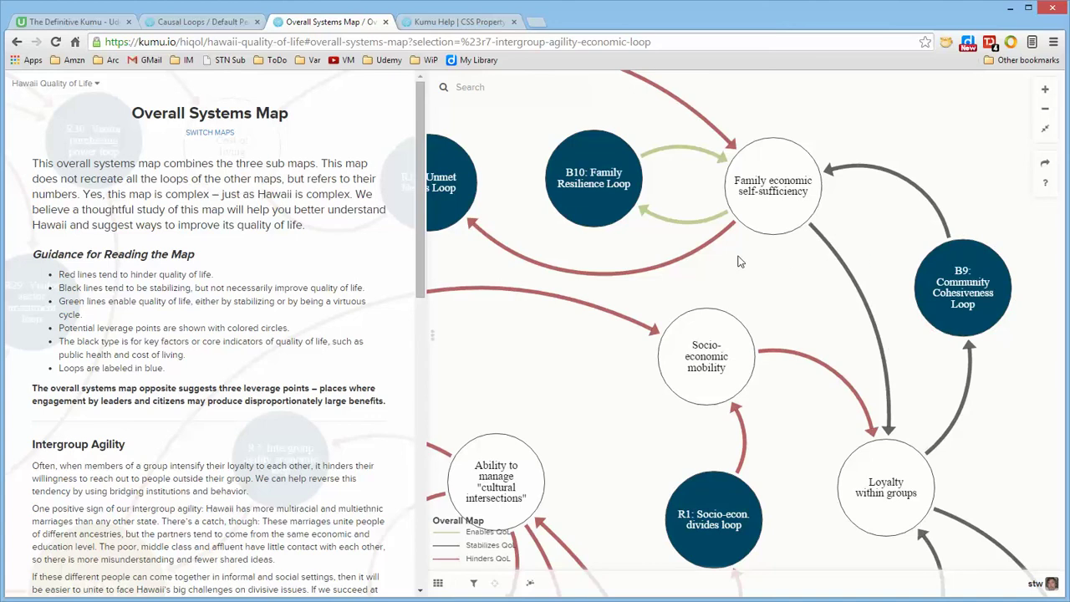
{"action": "scroll", "coordinate": [787, 270], "scroll_direction": "down", "scroll_amount": 3}
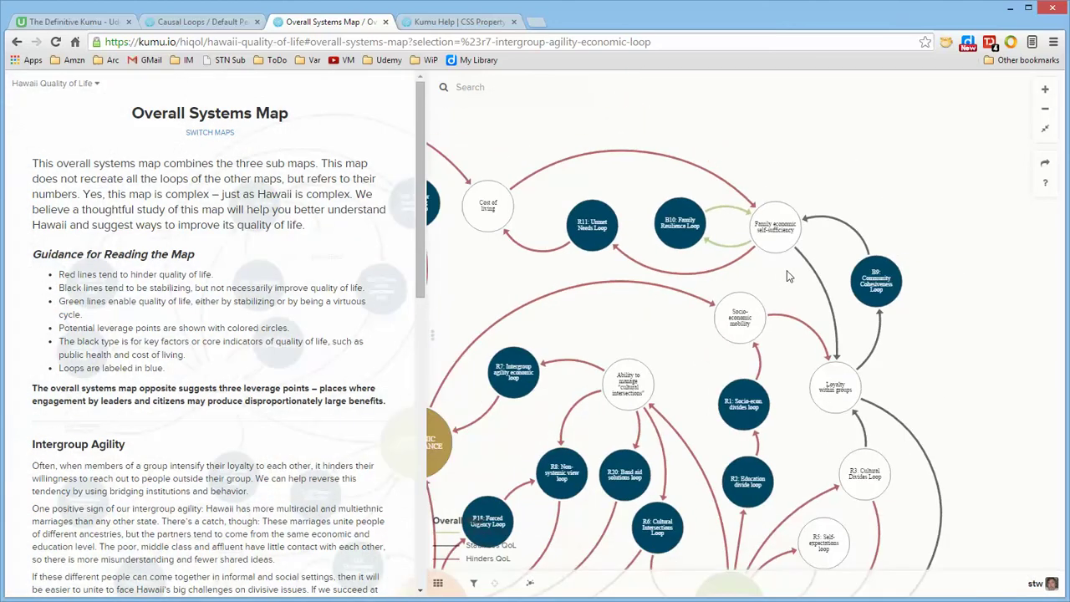
{"action": "left_click_drag", "start_coordinate": [787, 275], "coordinate": [747, 256]}
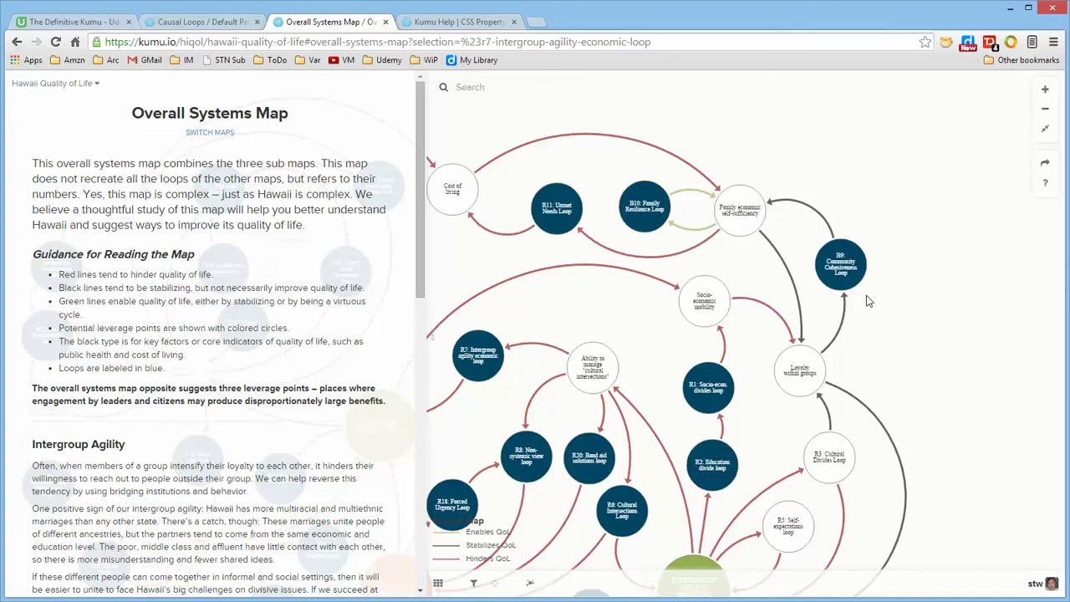
{"action": "left_click", "coordinate": [845, 268]}
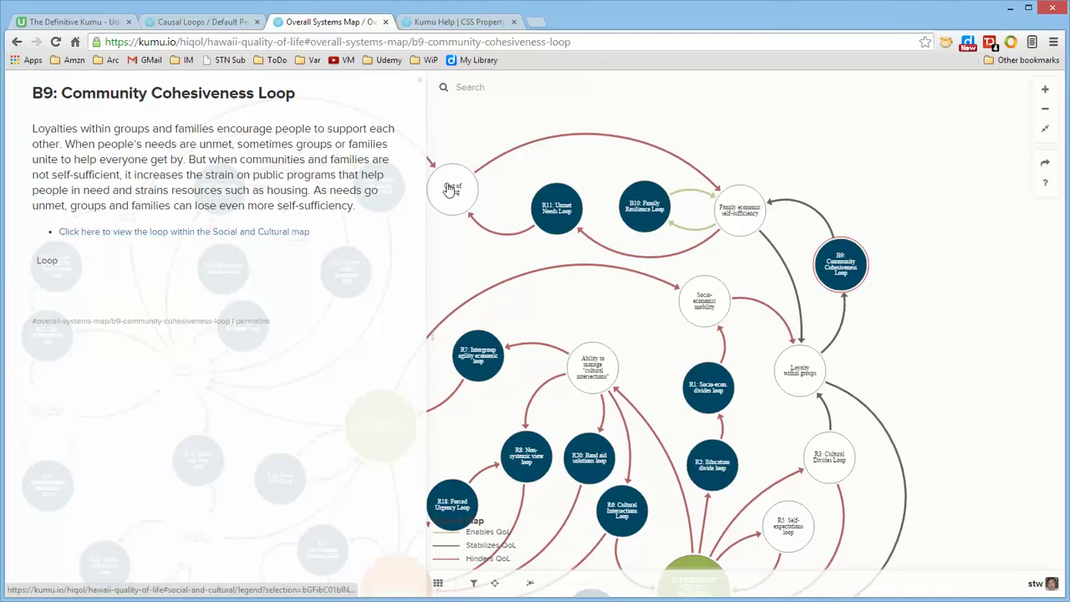
{"action": "left_click", "coordinate": [488, 120]}
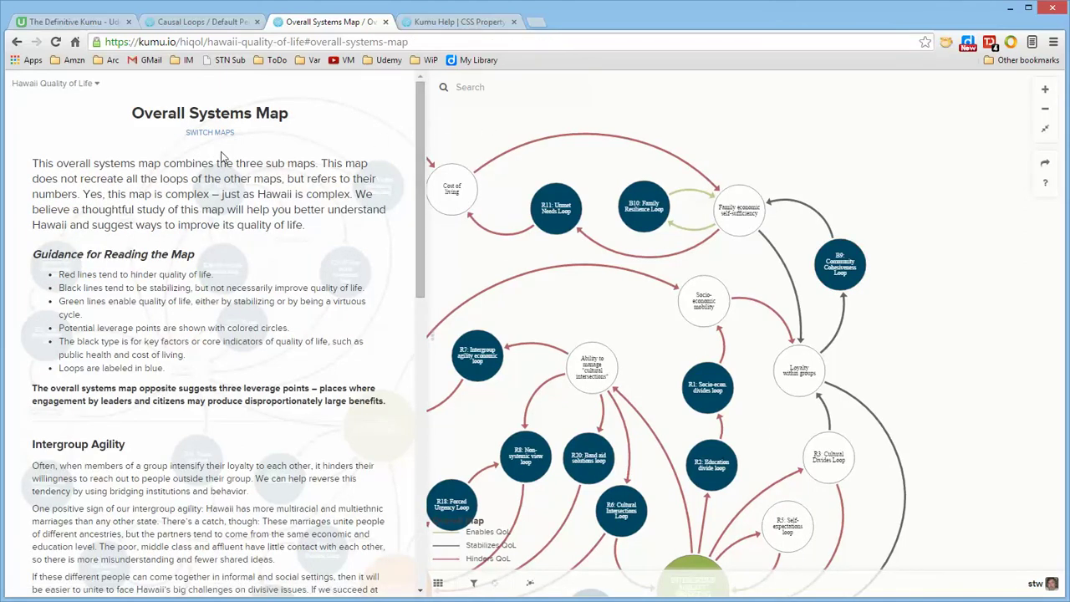
{"action": "left_click", "coordinate": [216, 134]}
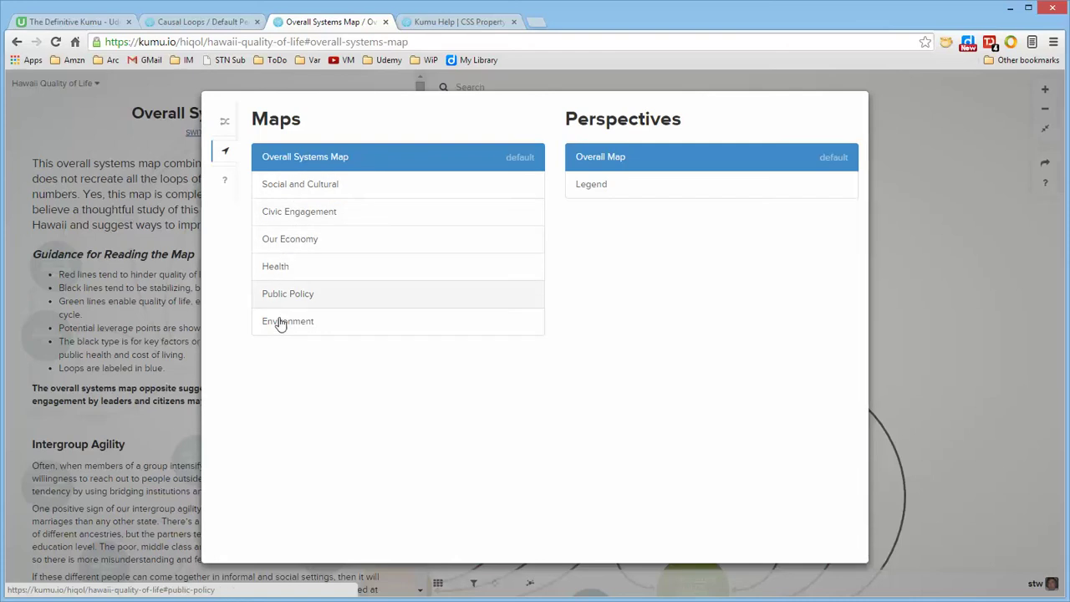
{"action": "left_click", "coordinate": [941, 124]}
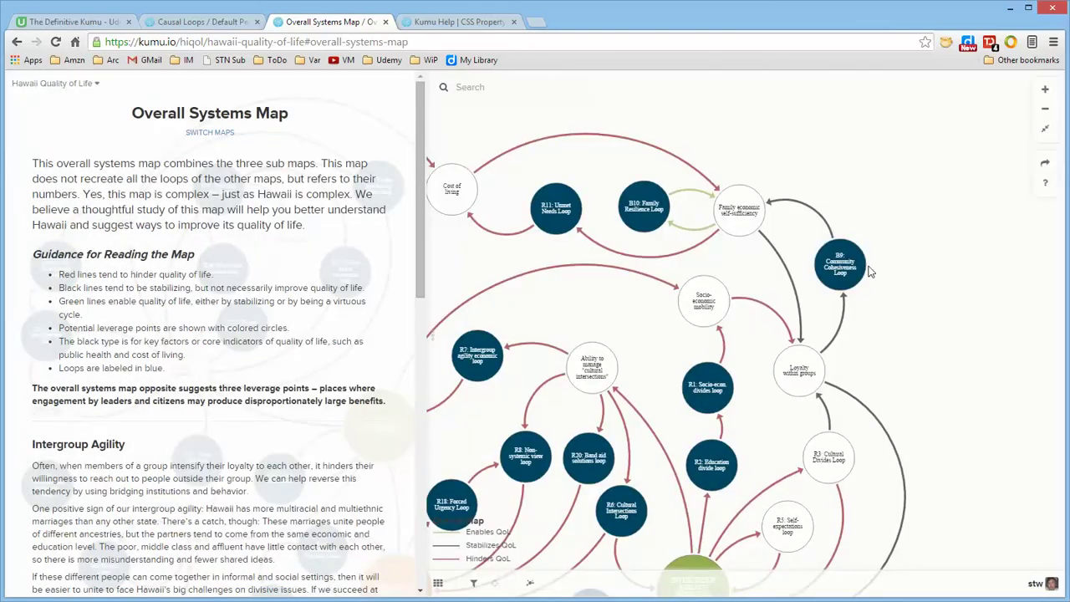
{"action": "left_click", "coordinate": [838, 261]}
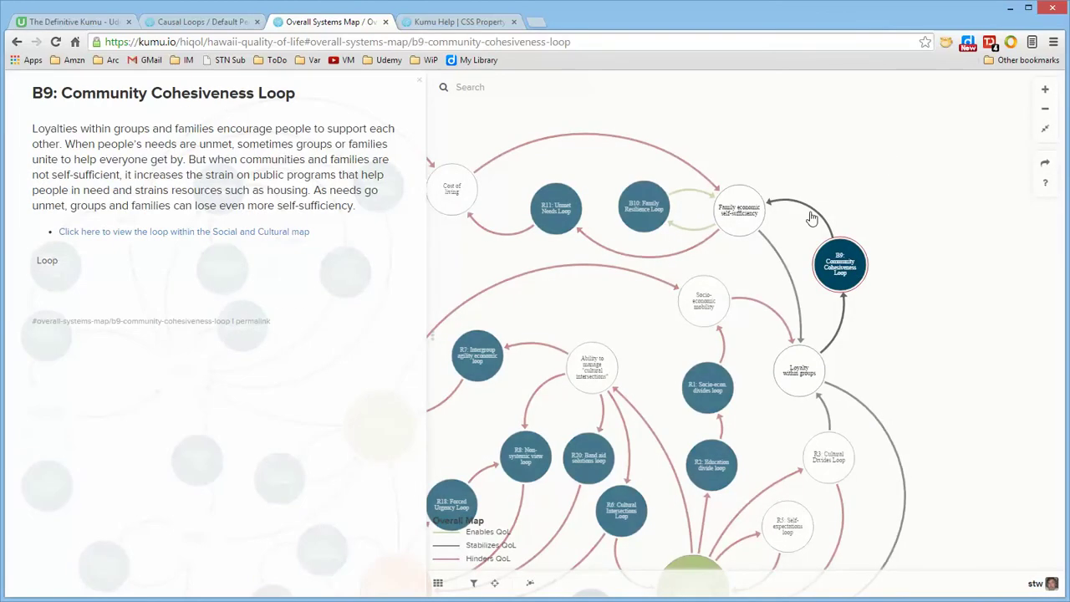
- Open the B9 loop in the Social and Cultural map and focus the map on it
{"action": "left_click", "coordinate": [214, 235]}
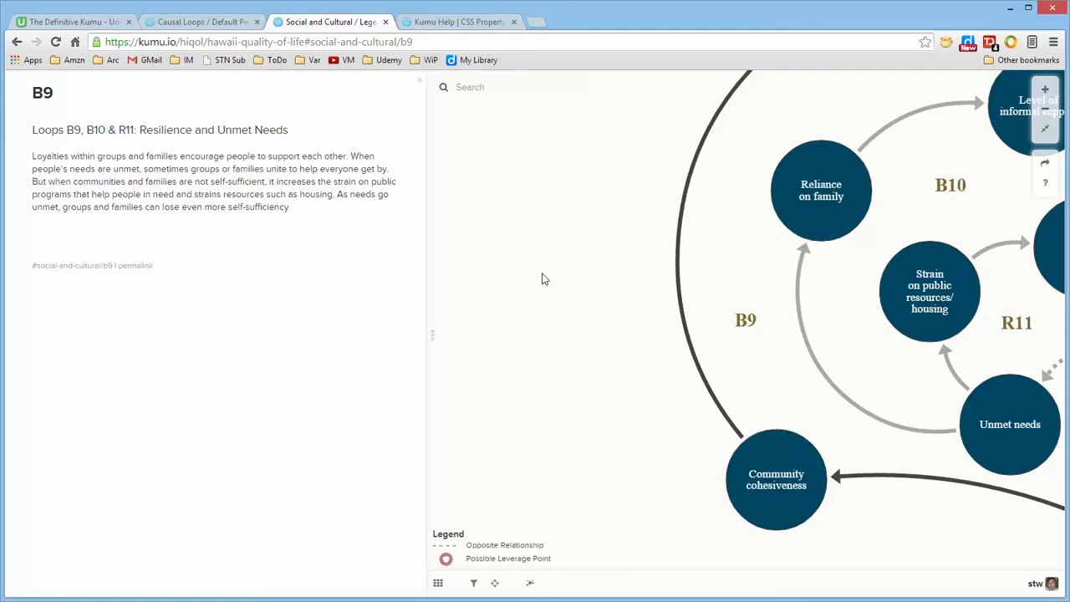
{"action": "scroll", "coordinate": [542, 278], "scroll_direction": "down", "scroll_amount": 5}
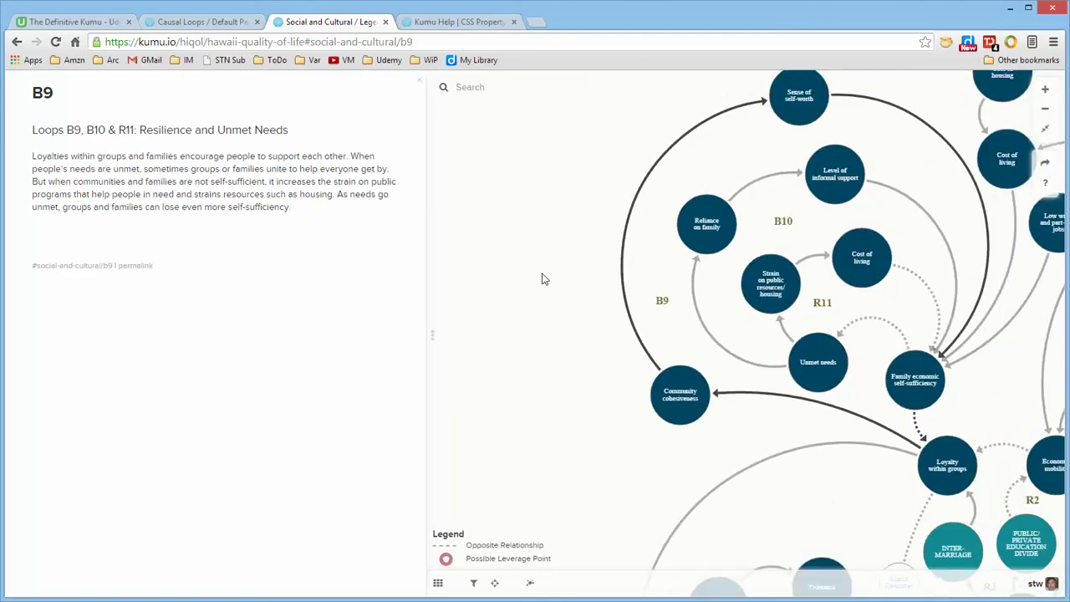
{"action": "scroll", "coordinate": [542, 279], "scroll_direction": "down", "scroll_amount": 2}
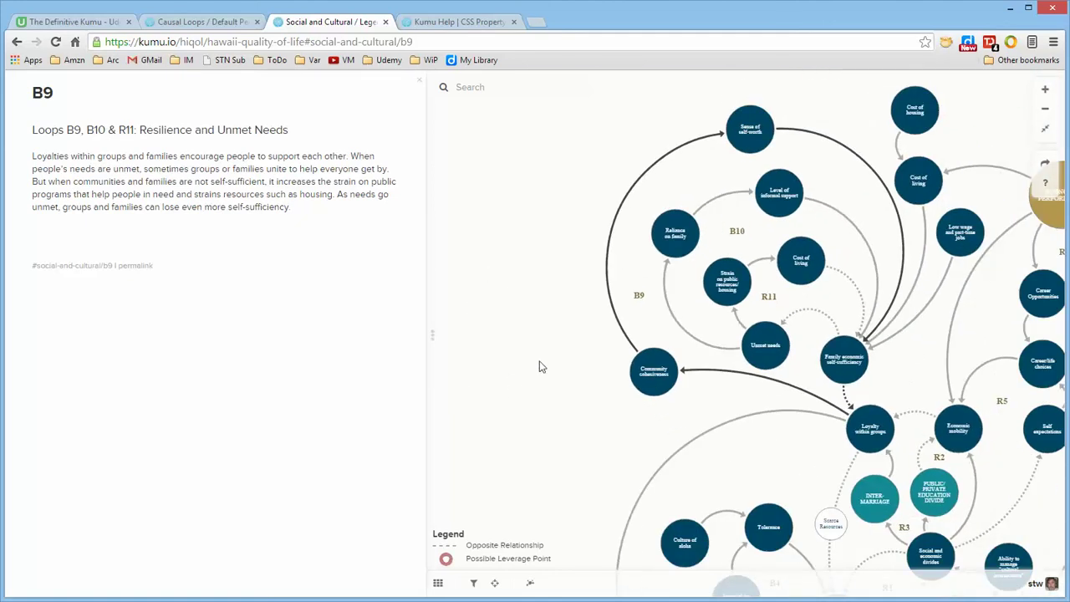
{"action": "left_click", "coordinate": [639, 298]}
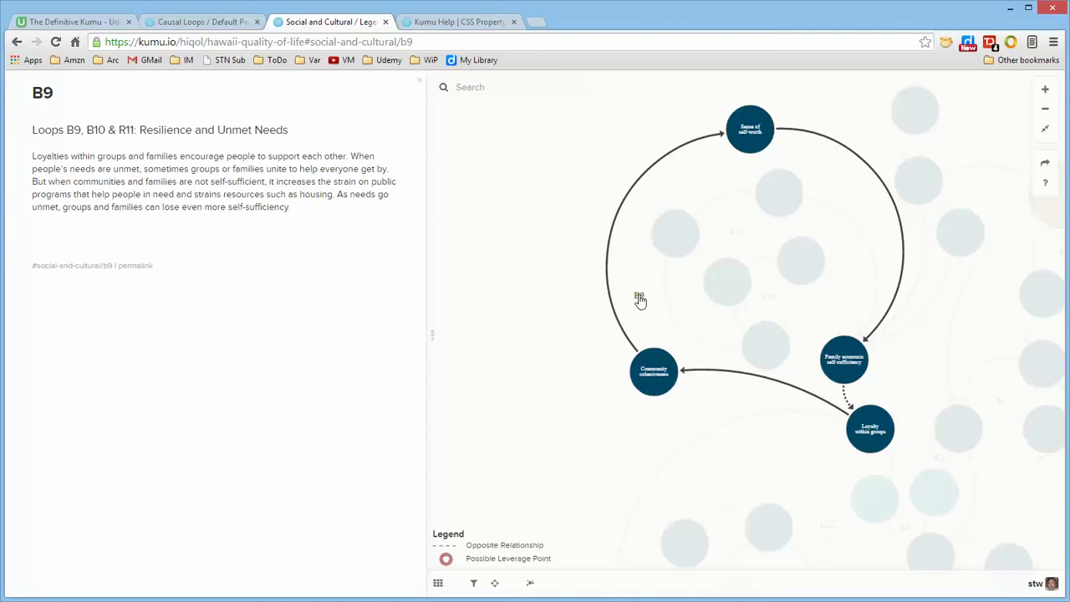
- Focus B2 Balancing, then R1 Growth, on the Causal Loops map, then switch back to Social and Cultural
{"action": "left_click", "coordinate": [195, 22]}
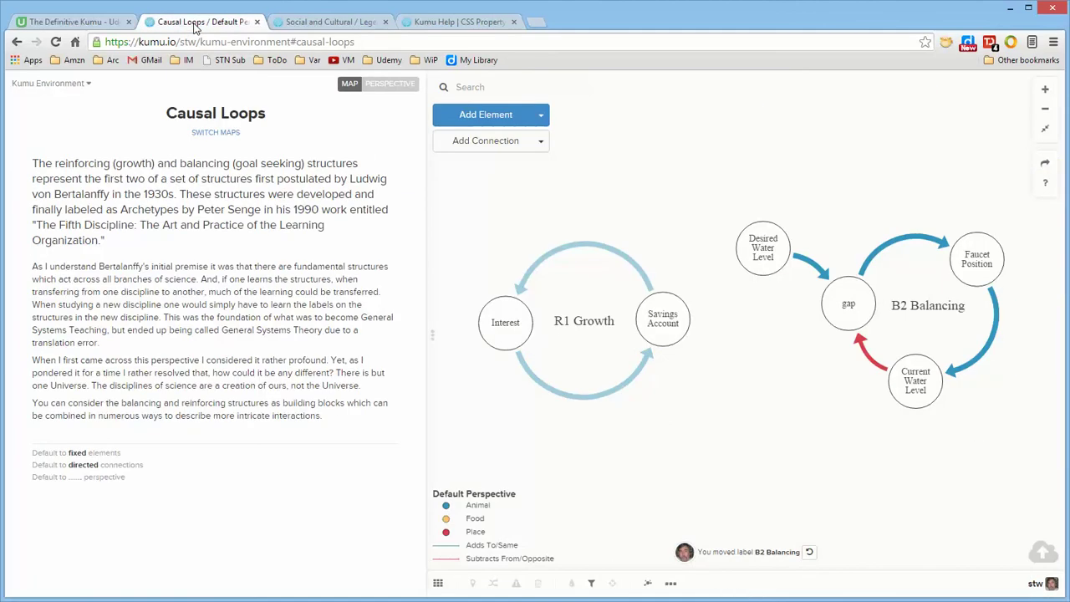
{"action": "left_click", "coordinate": [921, 314]}
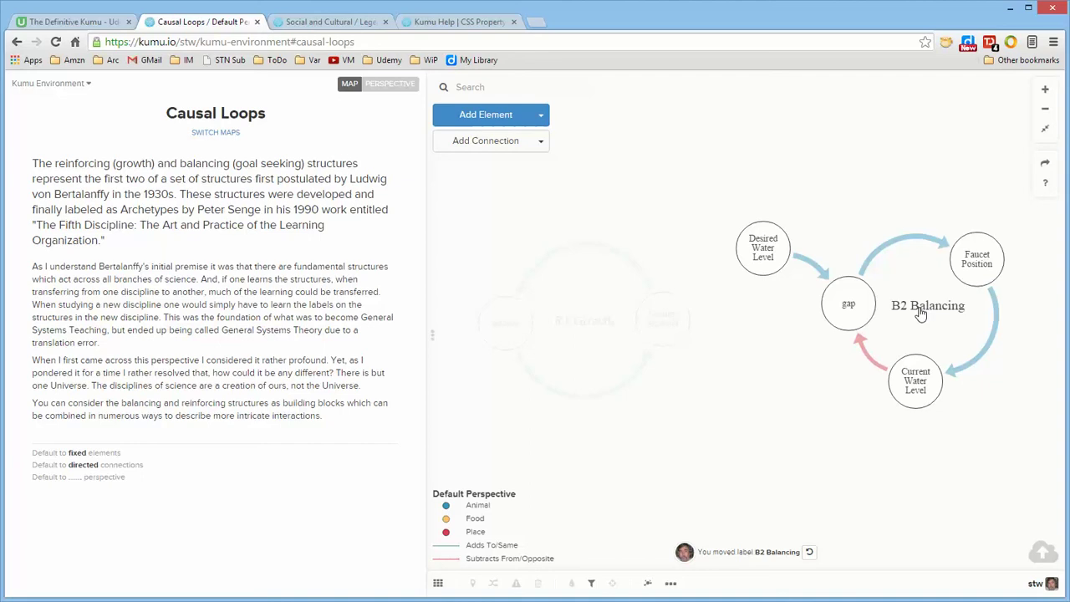
{"action": "left_click", "coordinate": [861, 420]}
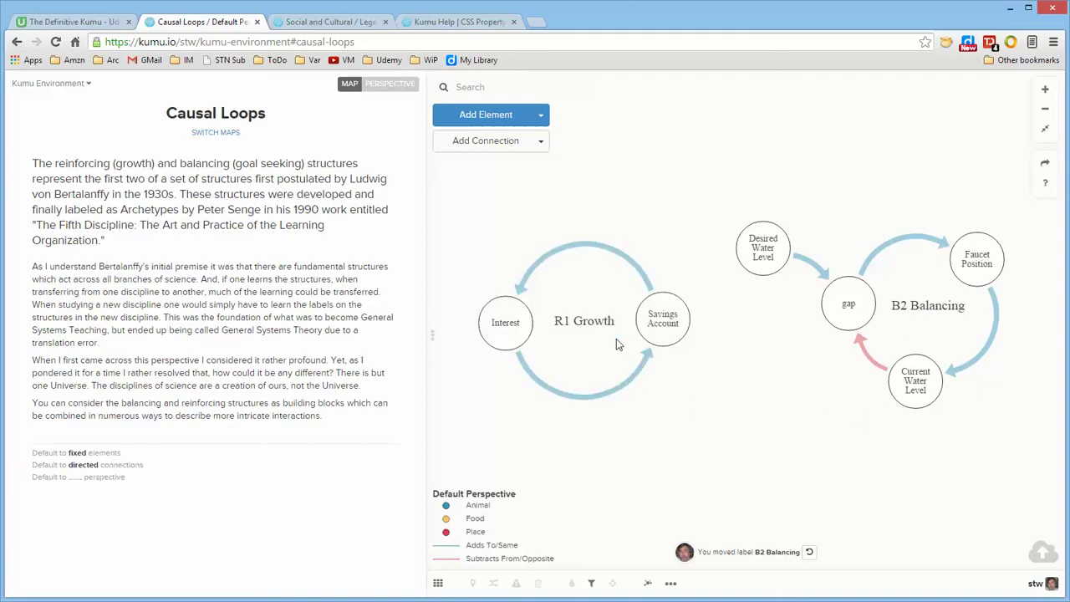
{"action": "left_click", "coordinate": [586, 324]}
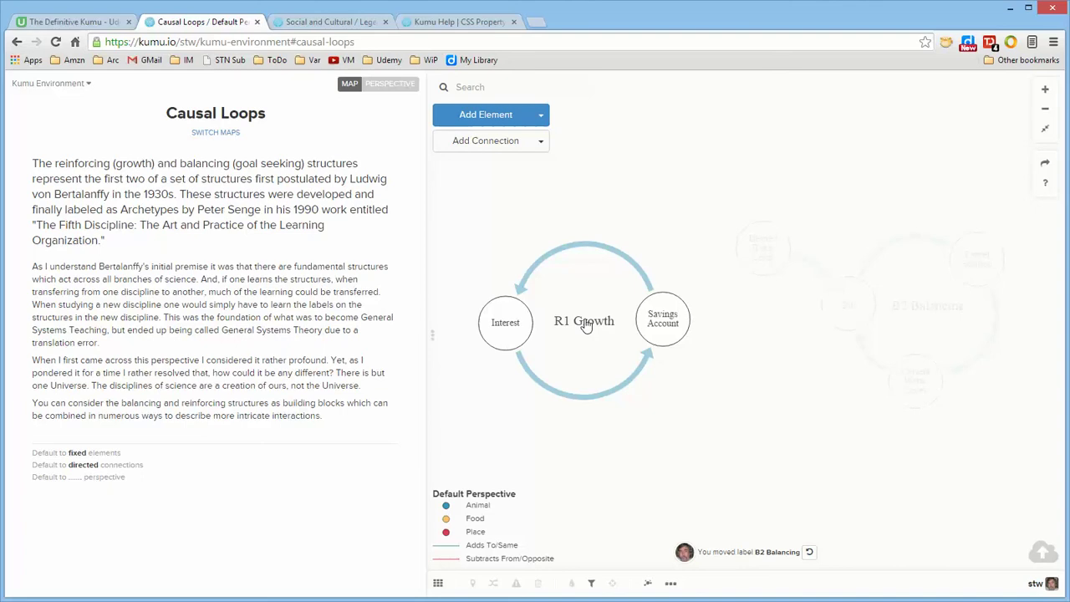
{"action": "left_click", "coordinate": [335, 22]}
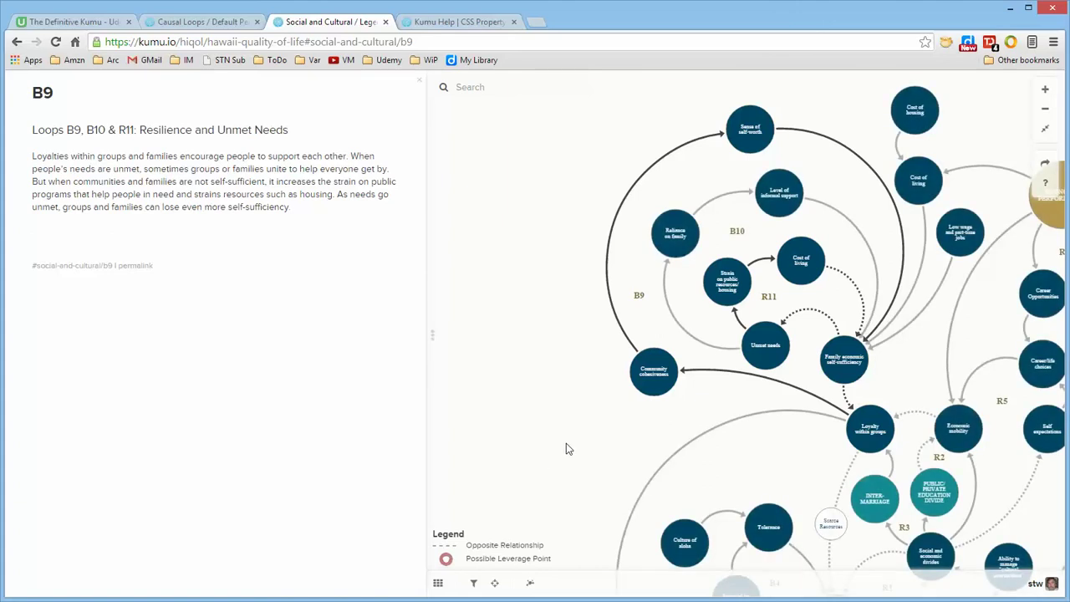
- Pan the Social and Cultural map to find Cost of living and show its element details
{"action": "left_click_drag", "start_coordinate": [566, 449], "coordinate": [494, 319]}
{"action": "left_click_drag", "start_coordinate": [654, 307], "coordinate": [542, 343]}
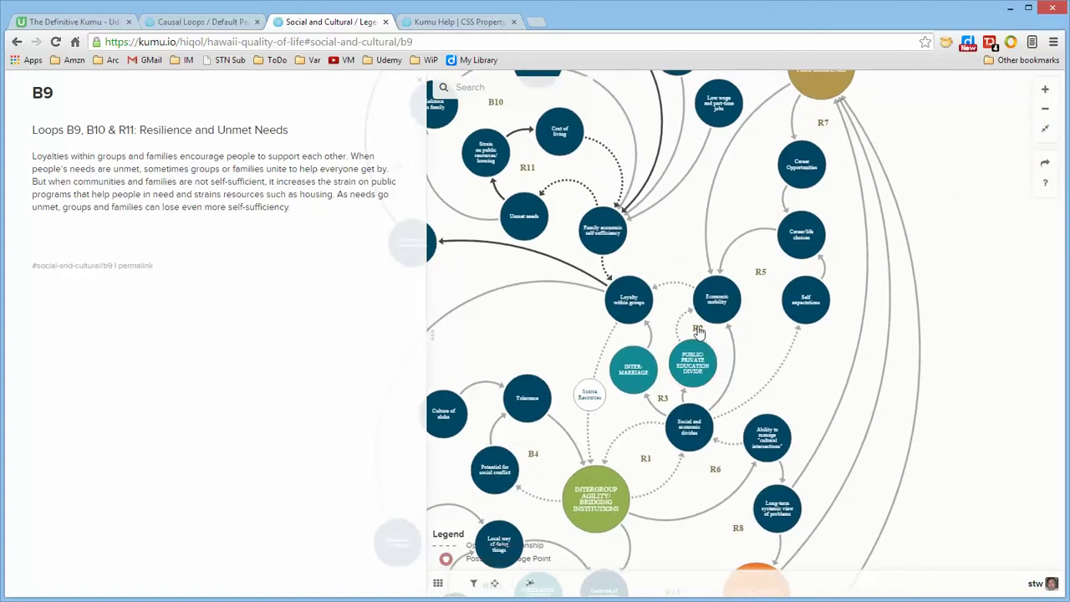
{"action": "mouse_move", "coordinate": [698, 332]}
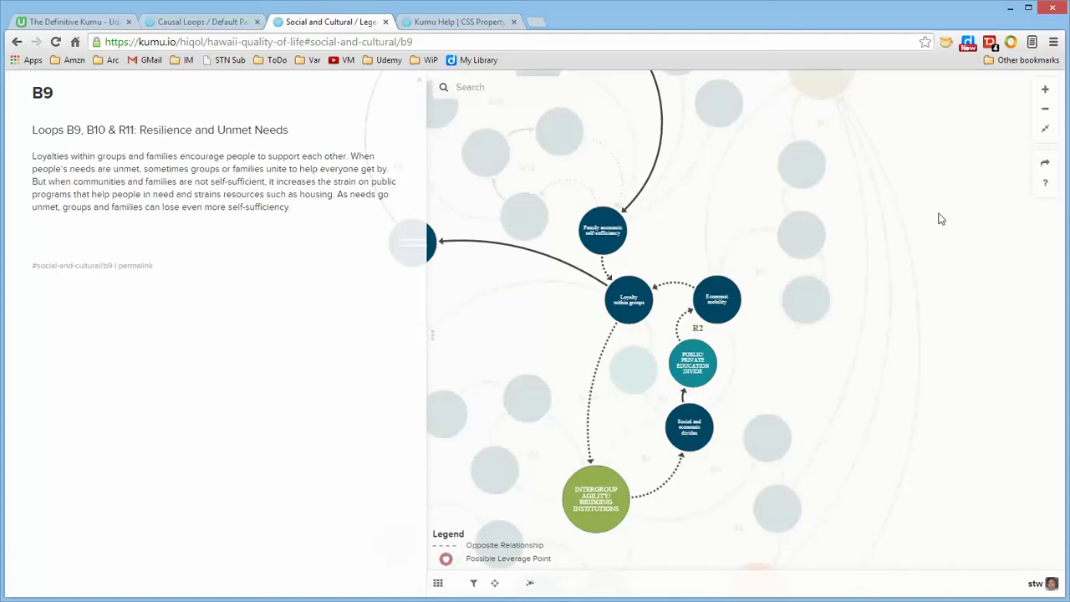
{"action": "left_click_drag", "start_coordinate": [986, 268], "coordinate": [1021, 396]}
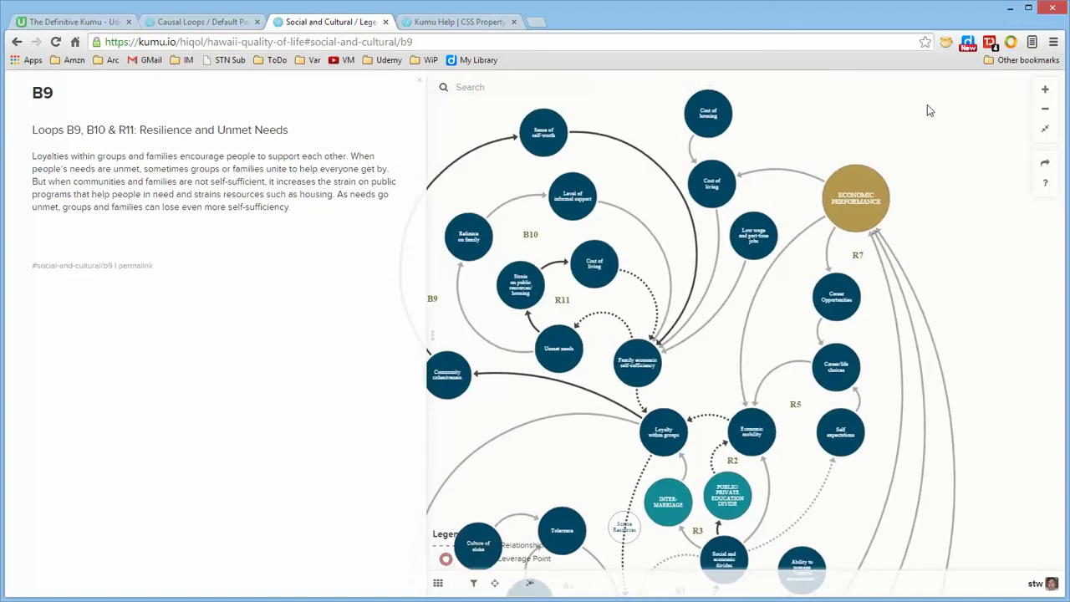
{"action": "left_click_drag", "start_coordinate": [927, 108], "coordinate": [1006, 164]}
{"action": "left_click", "coordinate": [788, 230]}
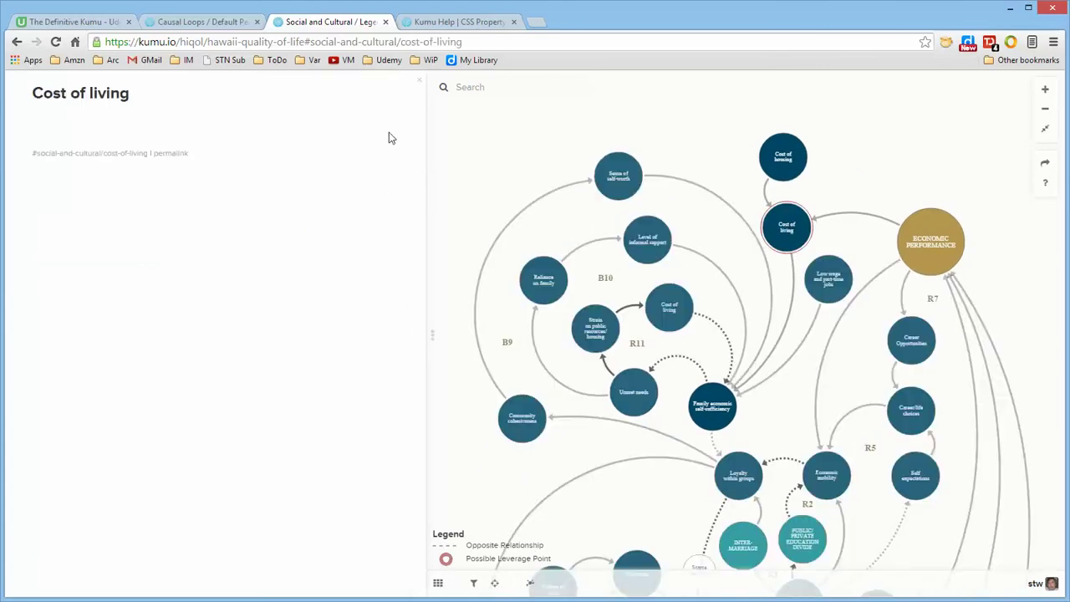
- Go back past the B9 loop to the fitted Overall Systems Map, then reopen the Causal Loops map
{"action": "left_click", "coordinate": [466, 150]}
{"action": "left_click", "coordinate": [17, 44]}
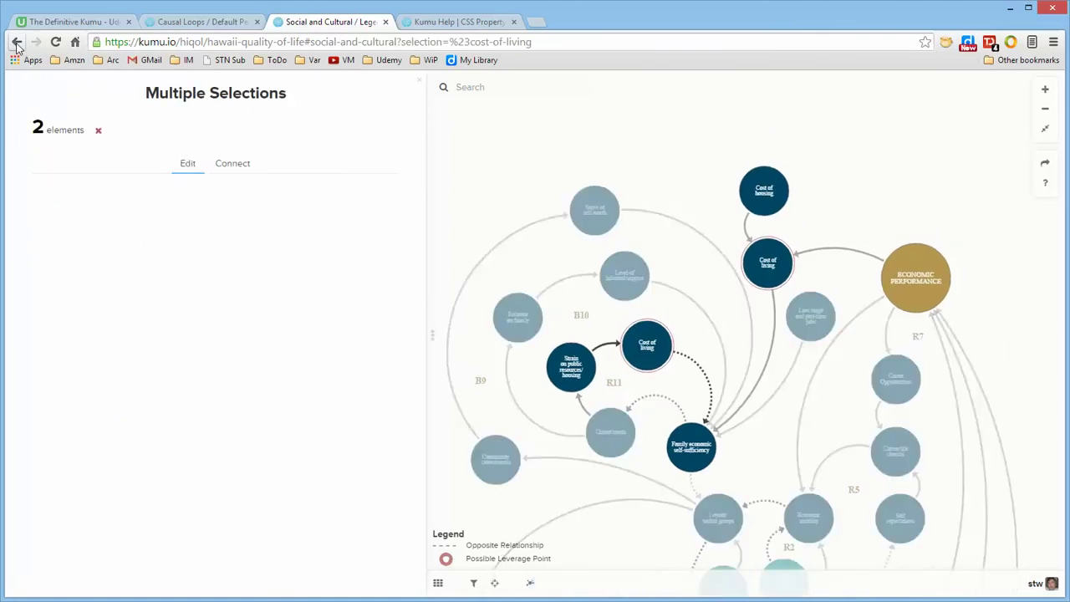
{"action": "left_click", "coordinate": [17, 43]}
{"action": "left_click", "coordinate": [17, 43]}
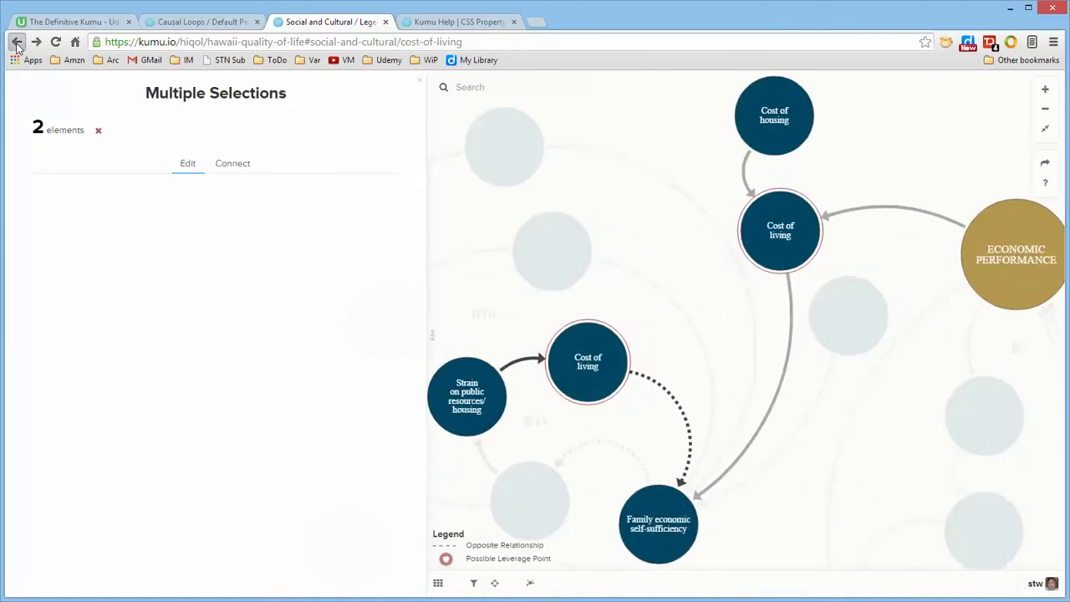
{"action": "left_click", "coordinate": [17, 44]}
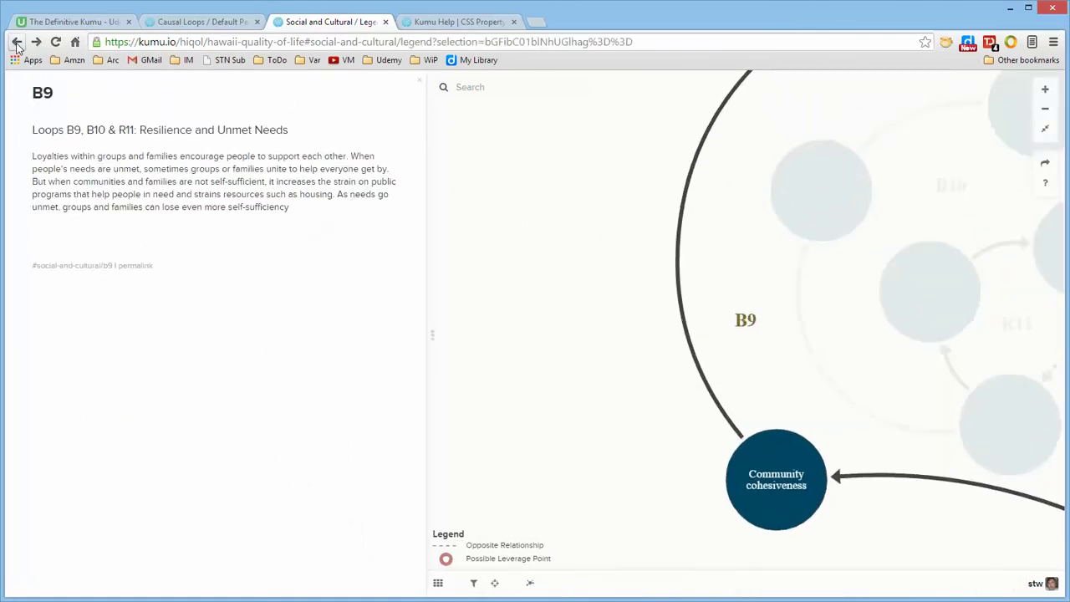
{"action": "left_click", "coordinate": [17, 44]}
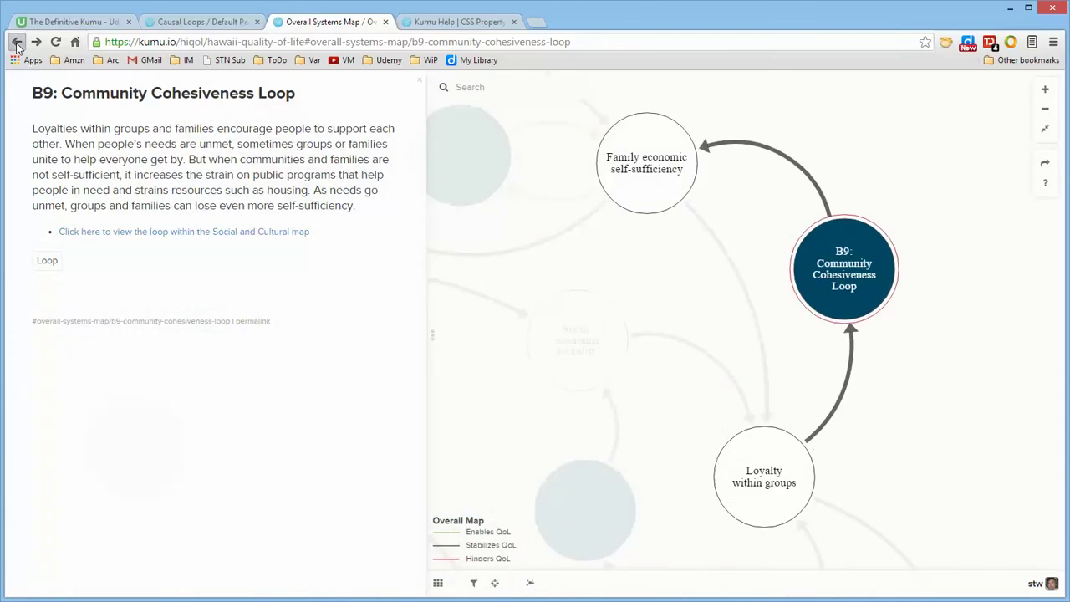
{"action": "left_click", "coordinate": [17, 43]}
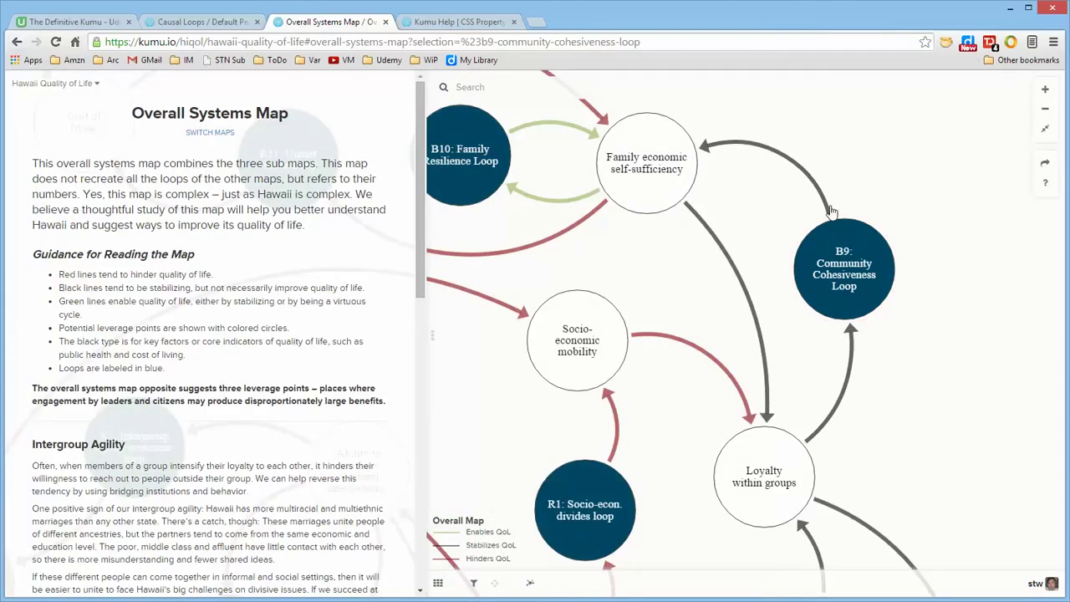
{"action": "left_click", "coordinate": [1044, 130]}
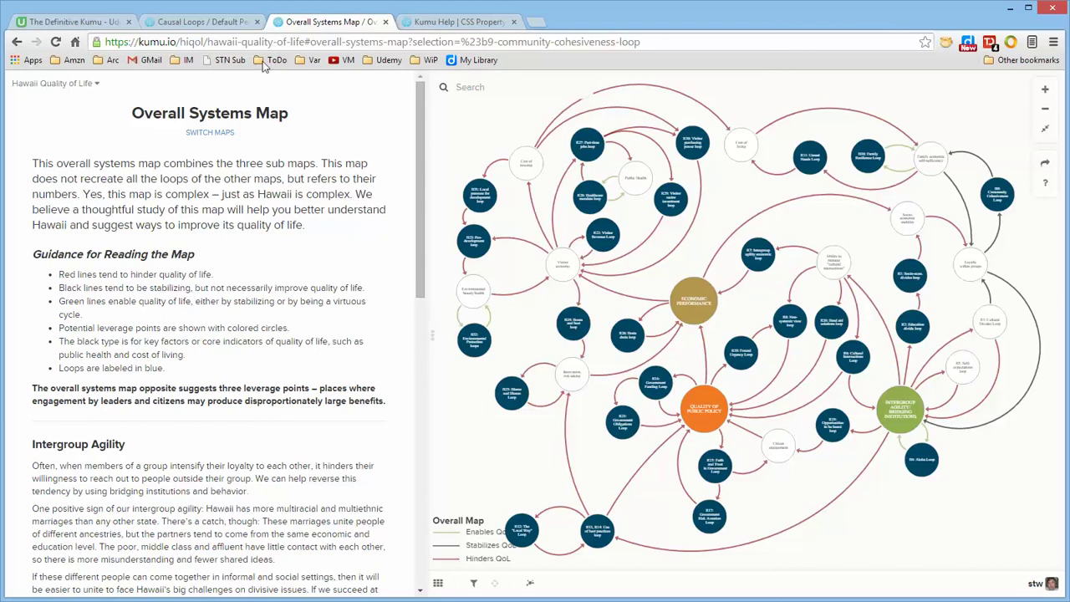
{"action": "left_click", "coordinate": [203, 22]}
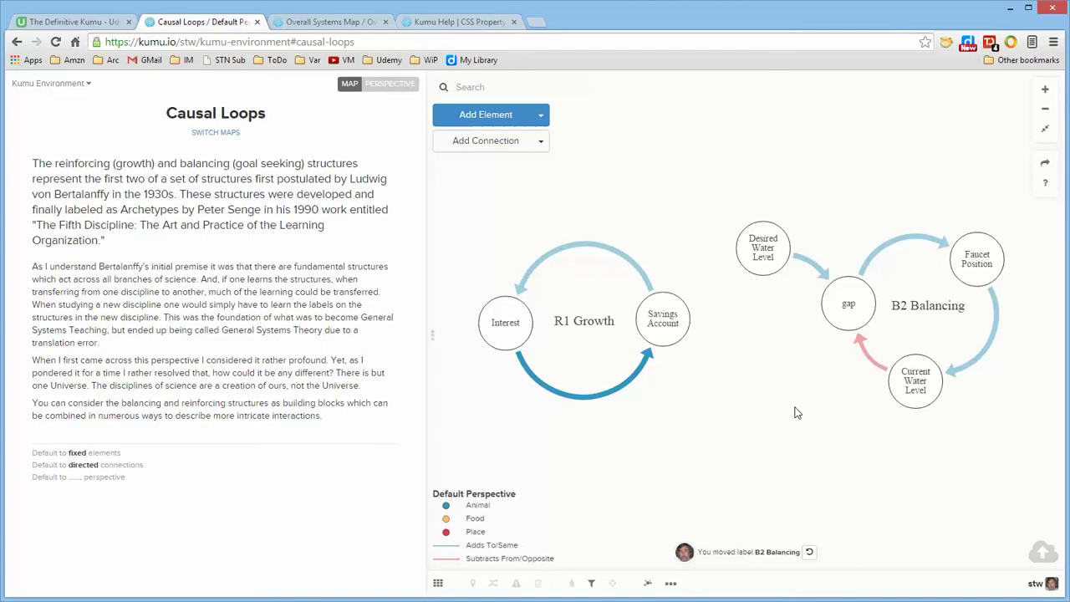
{"action": "left_click", "coordinate": [581, 323]}
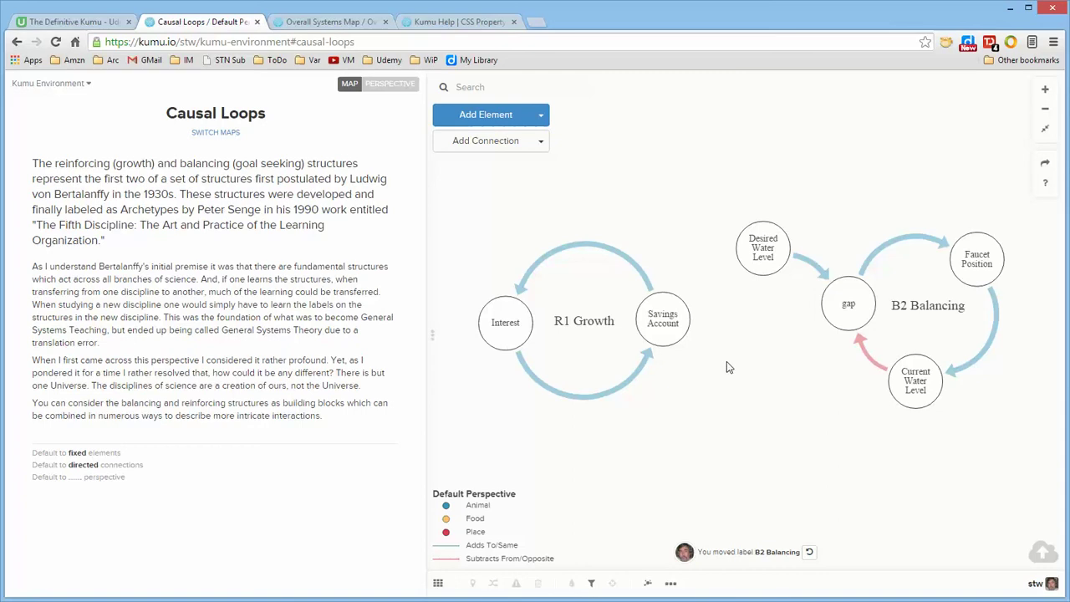
- Replace 'Growth' with 'Savings' in the Interest–Savings Account loop title, making it R1 Savings
{"action": "left_click", "coordinate": [585, 327]}
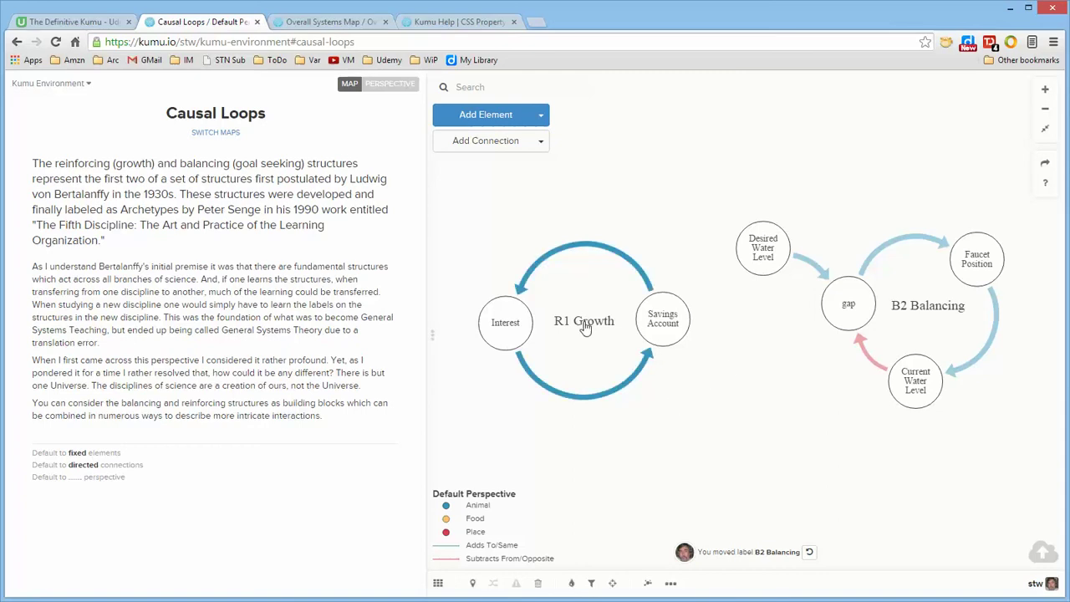
{"action": "left_click", "coordinate": [72, 98]}
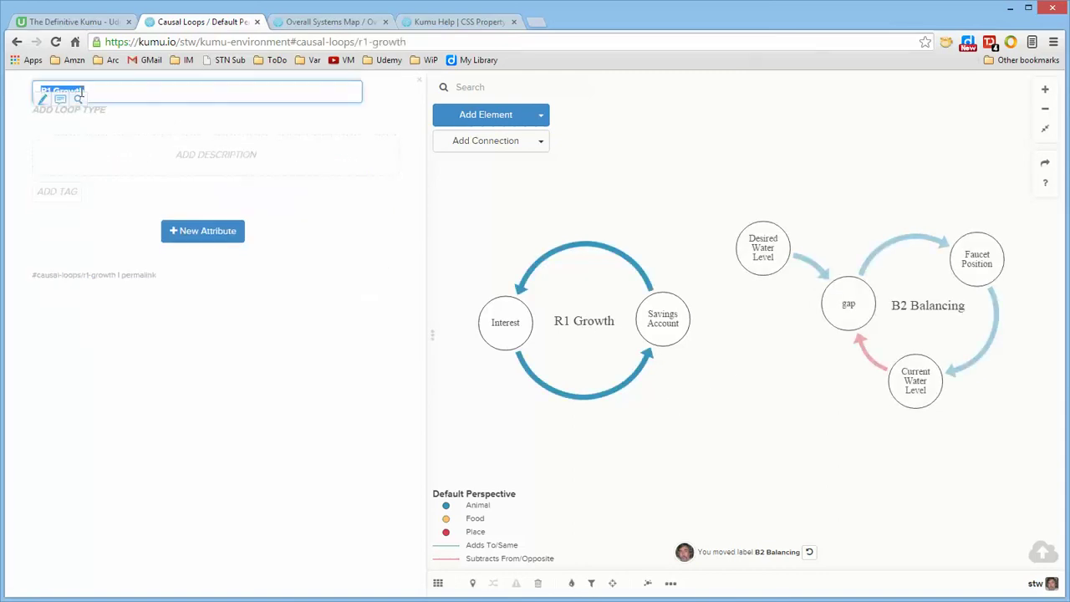
{"action": "left_click", "coordinate": [92, 91]}
{"action": "double_click", "coordinate": [54, 91]}
{"action": "type", "text": "Savings"}
{"action": "key", "text": "Return"}
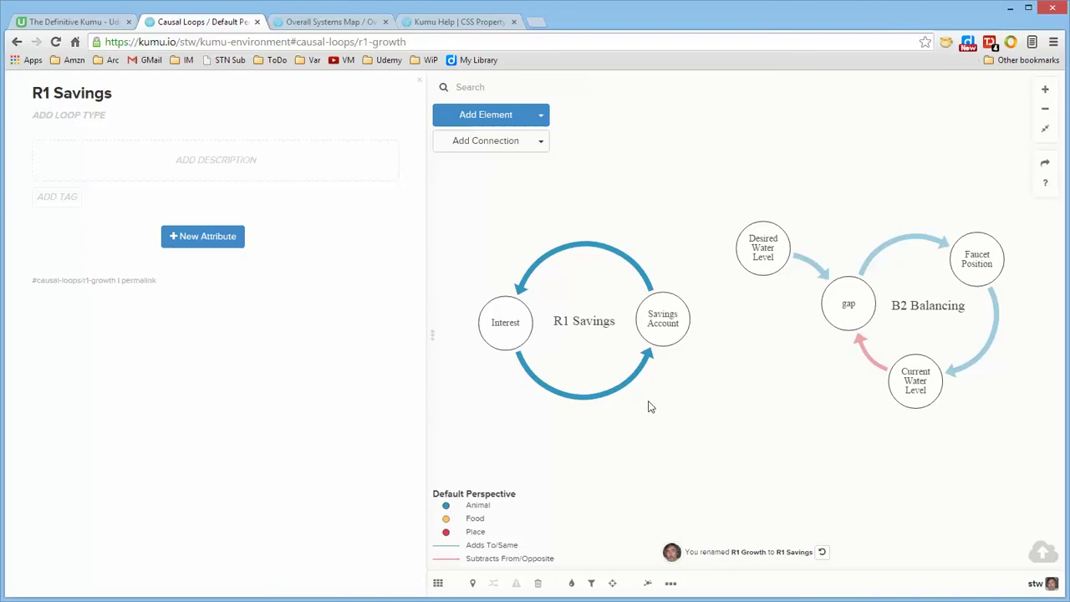
- Replace 'Balancing' with 'Water Level' in the balancing loop's title, making it B2 Water Level
{"action": "left_click", "coordinate": [935, 307]}
{"action": "left_click", "coordinate": [100, 92]}
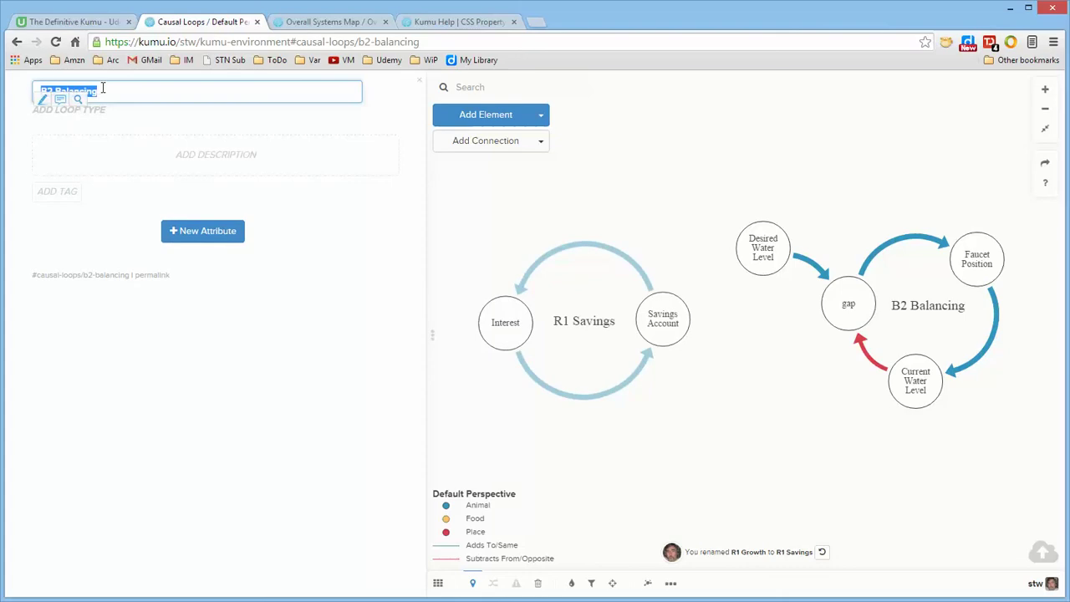
{"action": "left_click", "coordinate": [97, 90]}
{"action": "left_click_drag", "start_coordinate": [56, 90], "coordinate": [101, 92]}
{"action": "type", "text": "Water Level"}
{"action": "key", "text": "Return"}
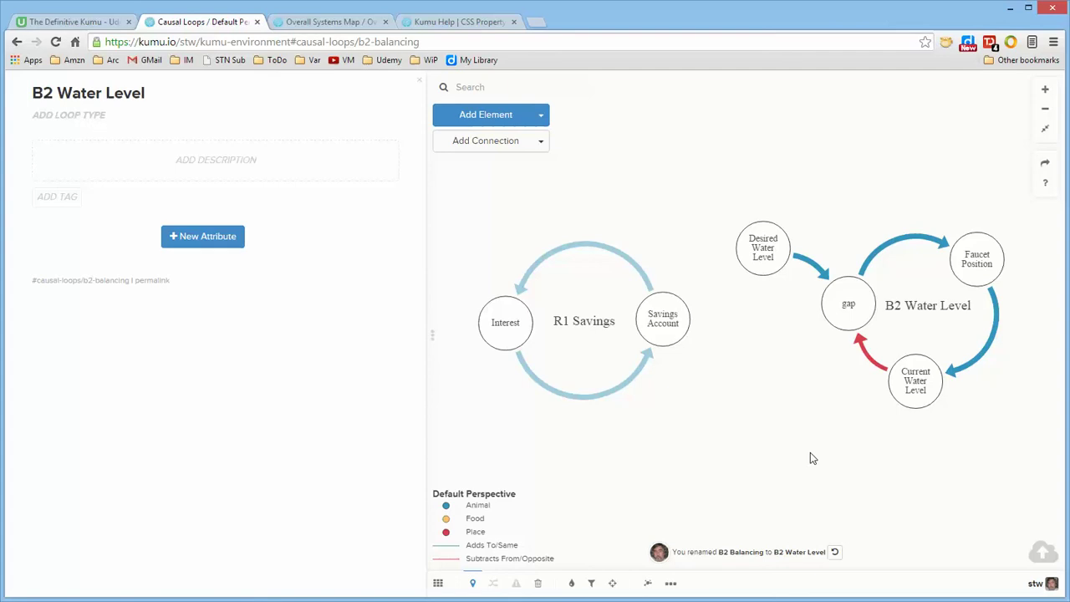
- Inspect R1 Savings, B2 Water Level, Interest and Savings Account, ending on the Savings Account→Interest connection
{"action": "left_click", "coordinate": [579, 326]}
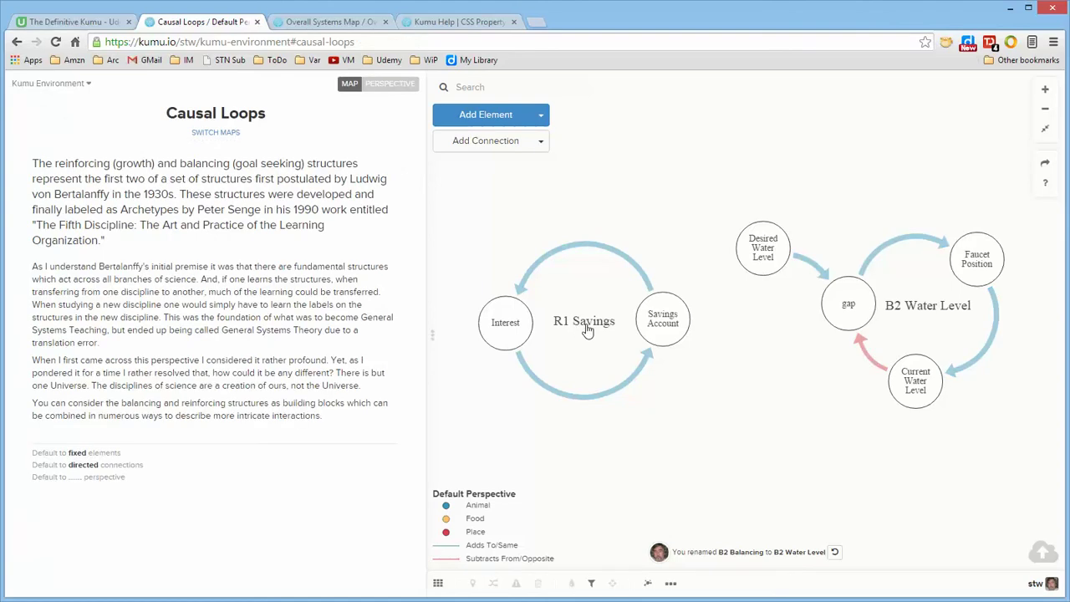
{"action": "left_click", "coordinate": [588, 329]}
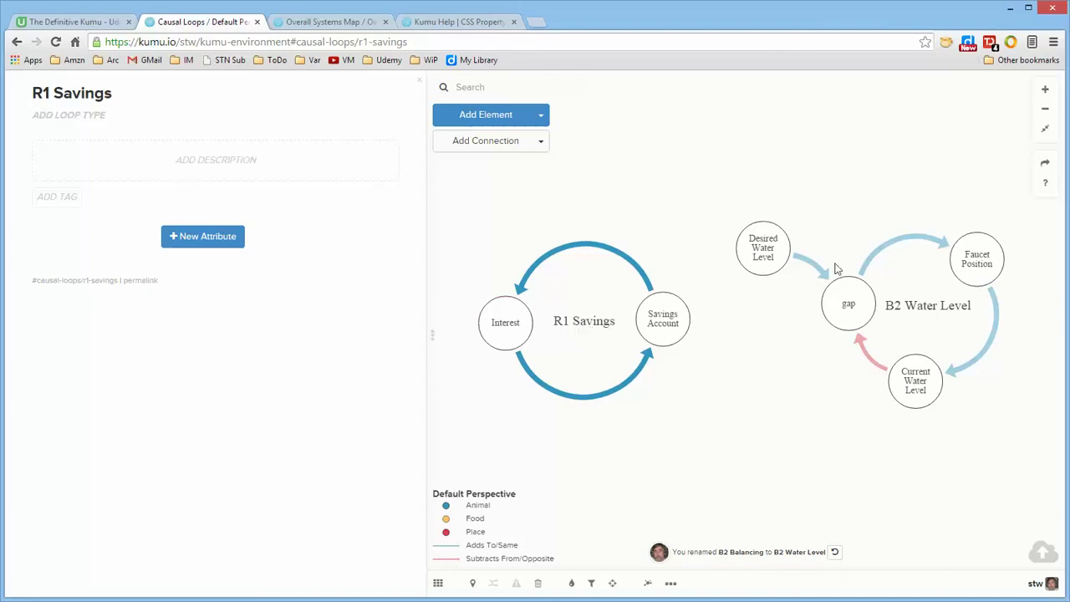
{"action": "left_click", "coordinate": [925, 311]}
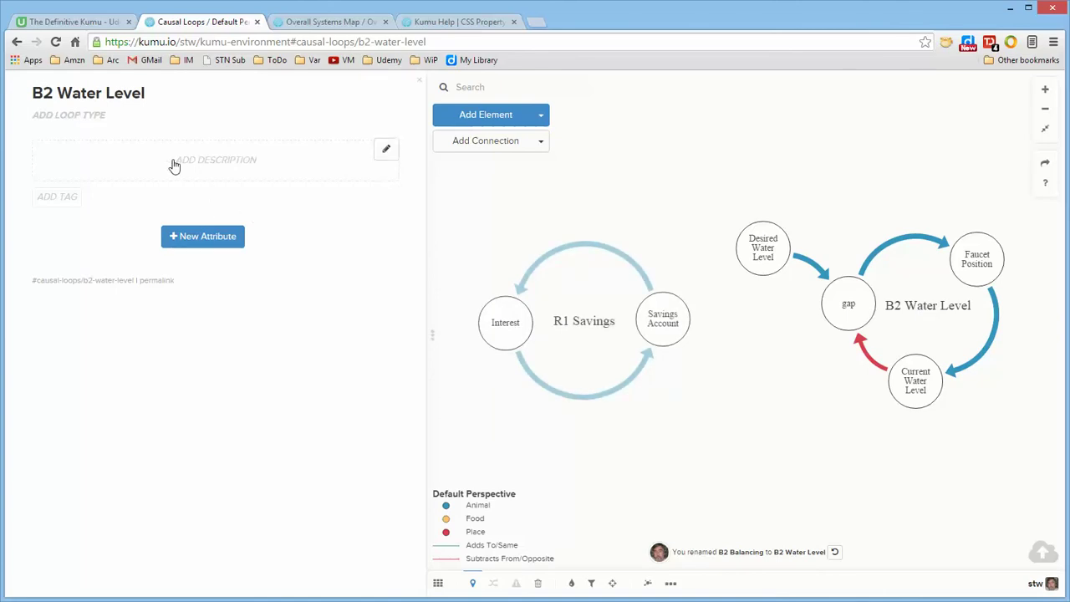
{"action": "left_click", "coordinate": [499, 337]}
{"action": "left_click", "coordinate": [676, 329]}
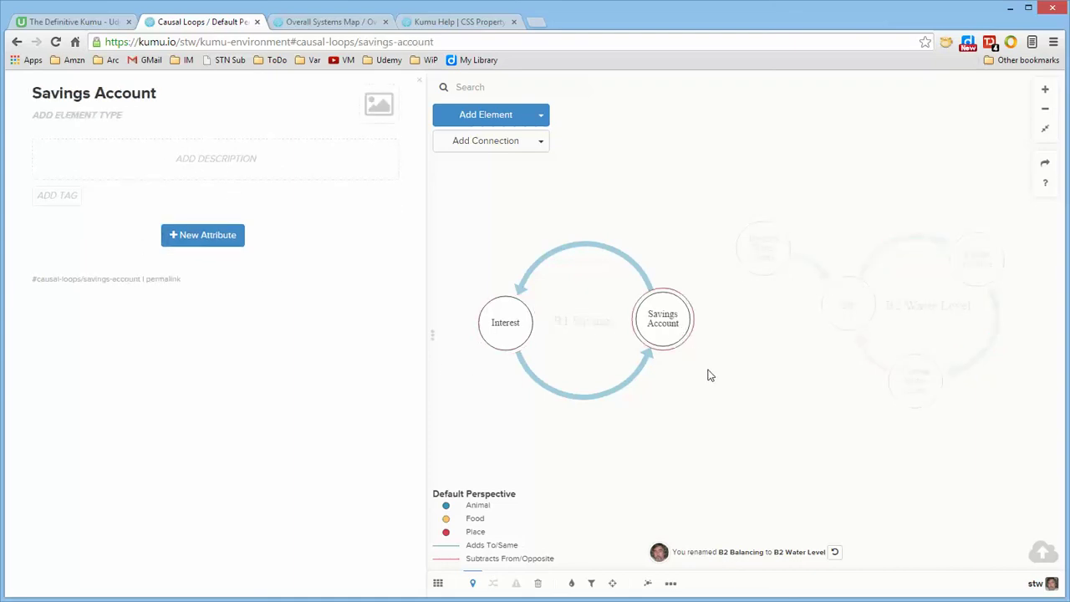
{"action": "left_click", "coordinate": [634, 270]}
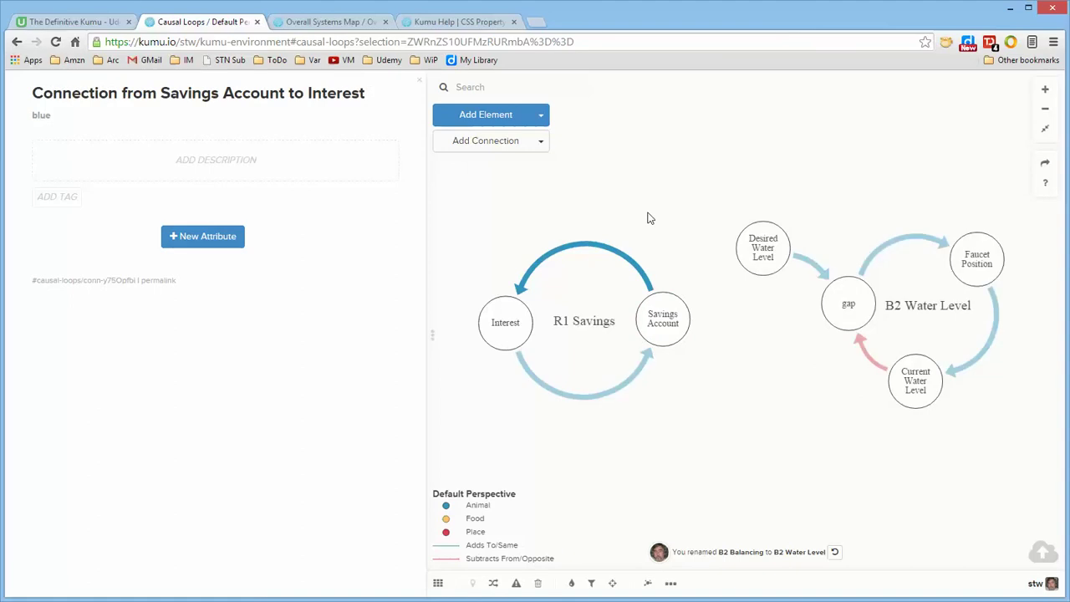